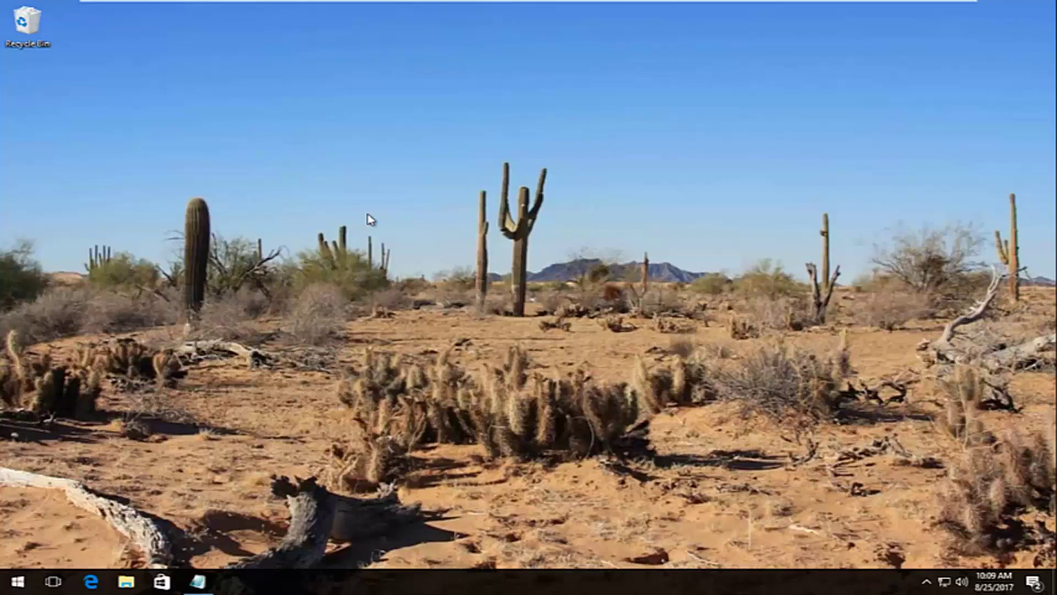
# - Launch regedit from the Start menu as administrator, approving the UAC prompt
pyautogui.press('super')
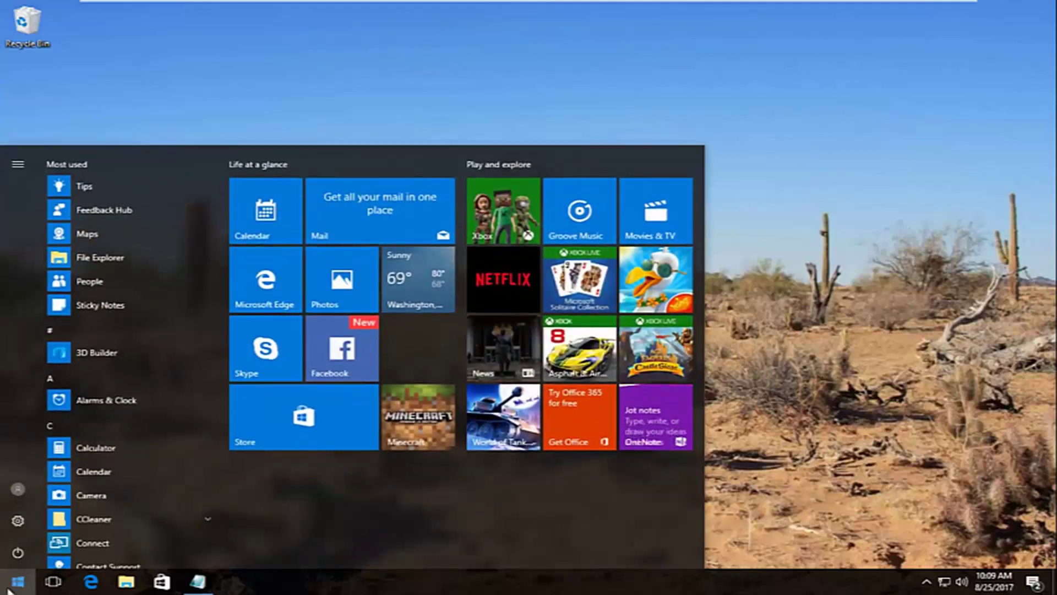
pyautogui.write('regedit')
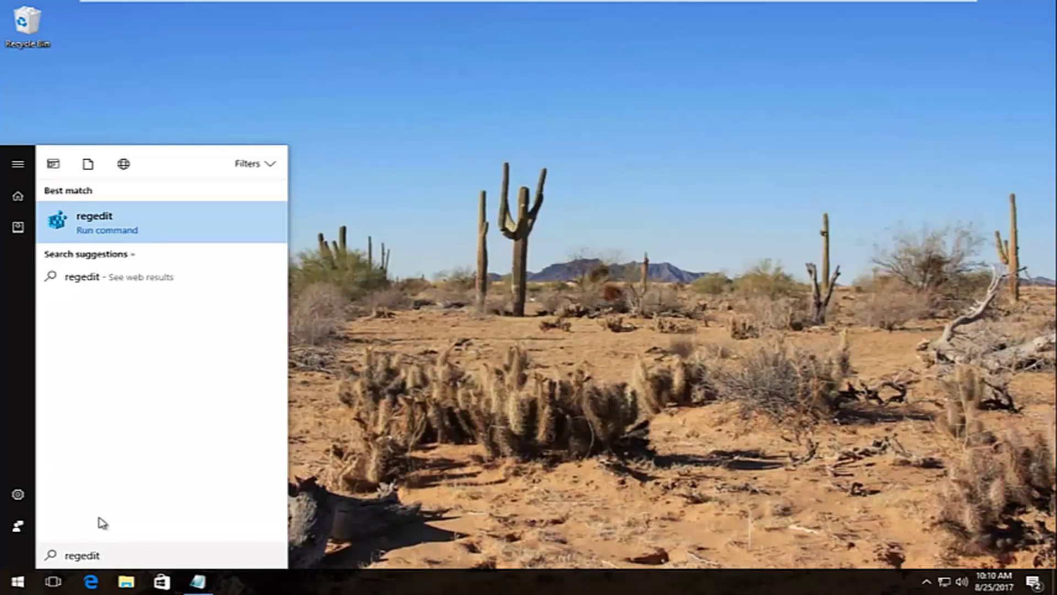
pyautogui.rightClick(78, 225)
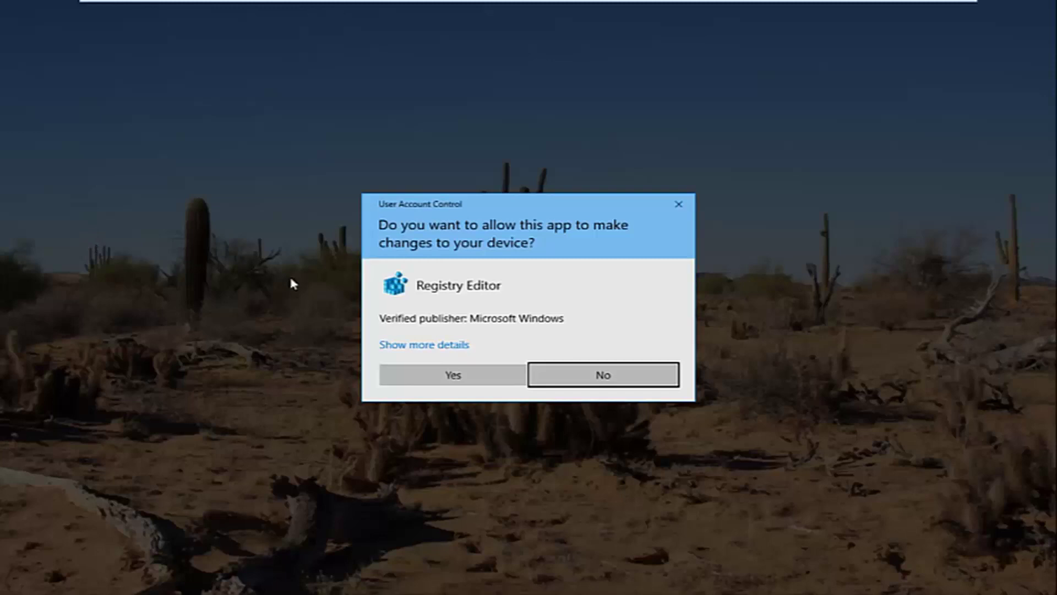
pyautogui.click(423, 381)
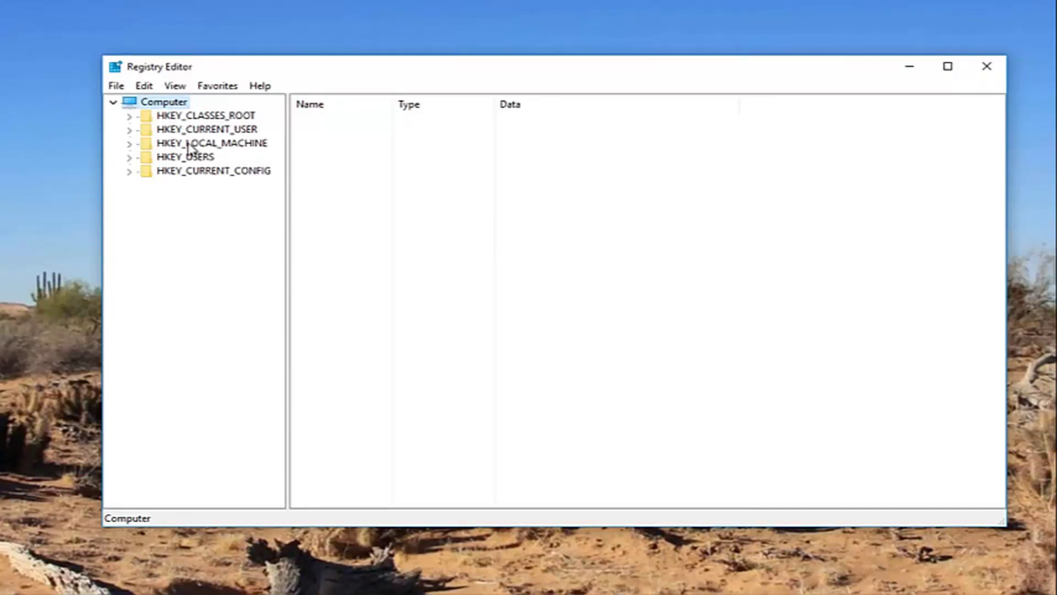
# - Expand HKEY_LOCAL_MACHINE\SYSTEM\CurrentControlSet\Control, widen the key tree, and select Class
pyautogui.click(130, 142)
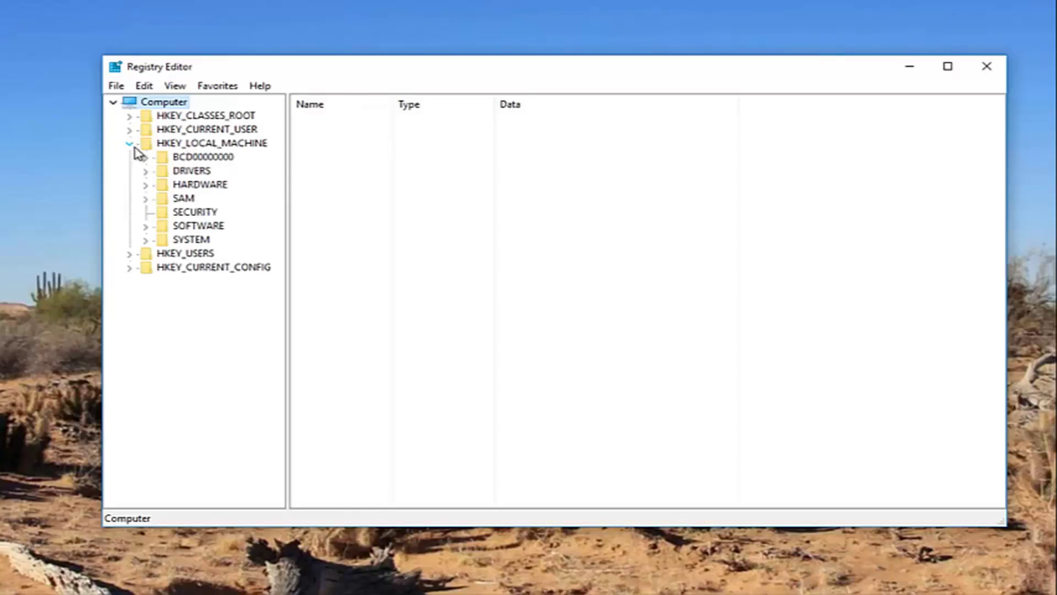
pyautogui.click(147, 241)
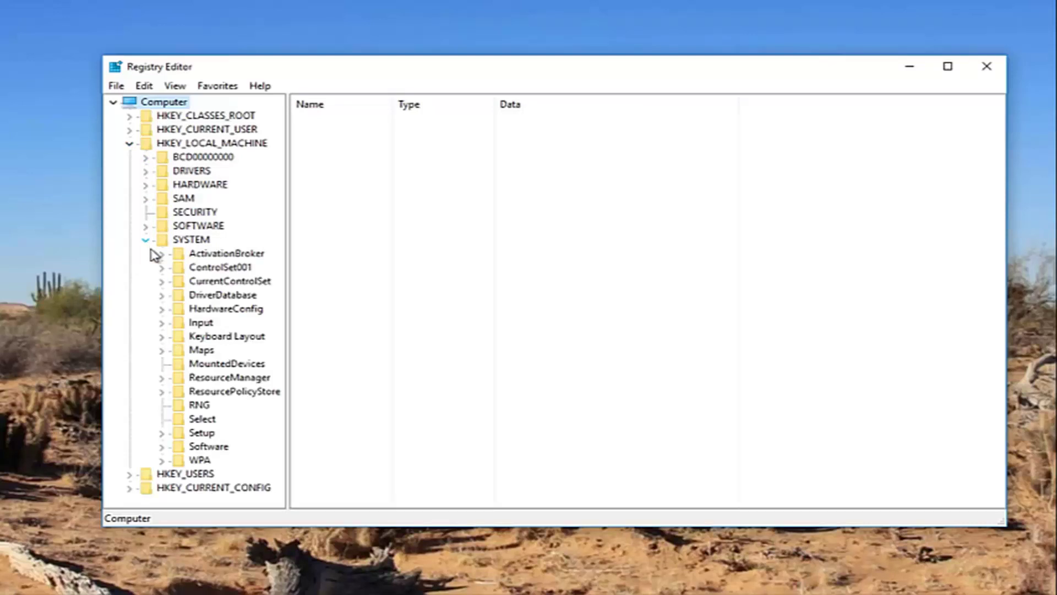
pyautogui.click(162, 282)
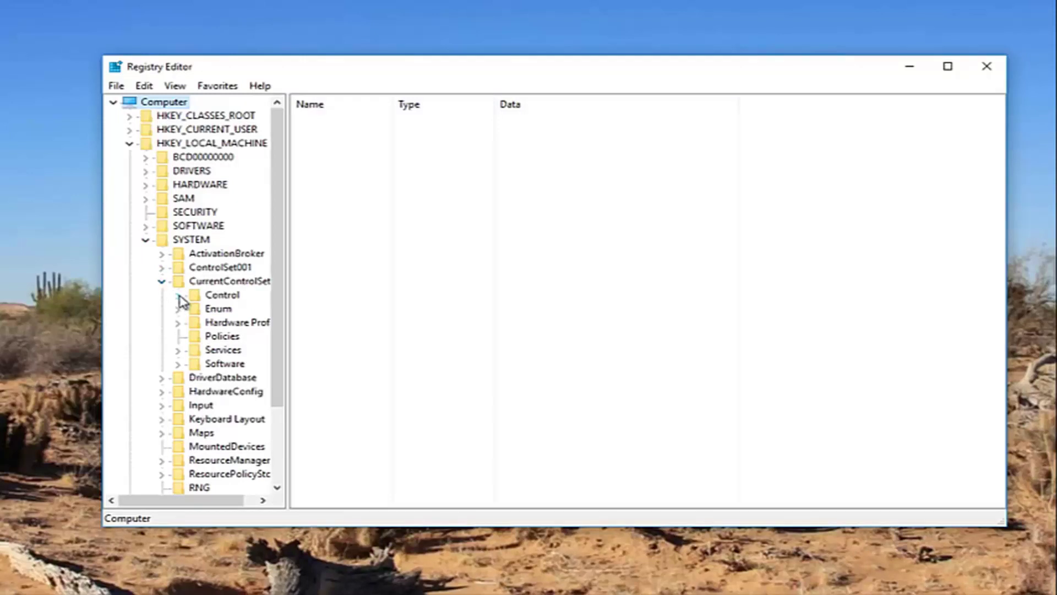
pyautogui.click(178, 294)
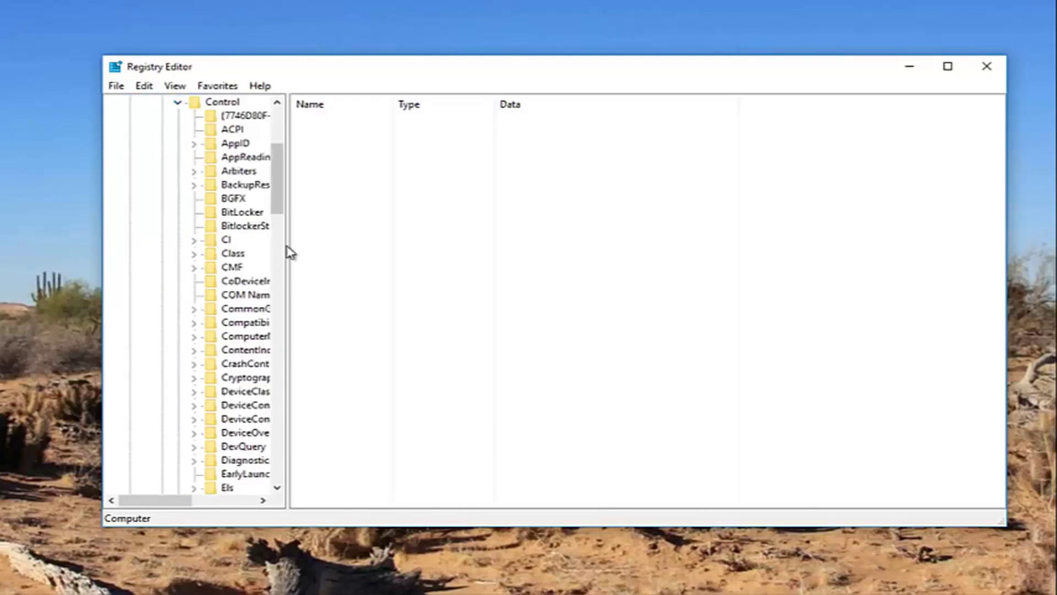
pyautogui.moveTo(287, 242); pyautogui.dragTo(387, 236)
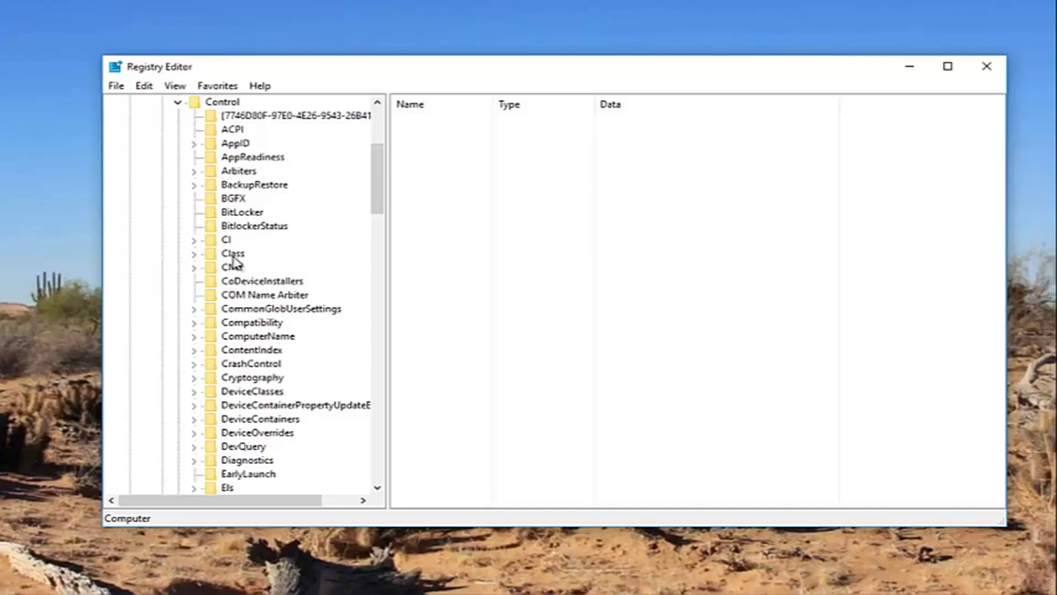
pyautogui.click(234, 254)
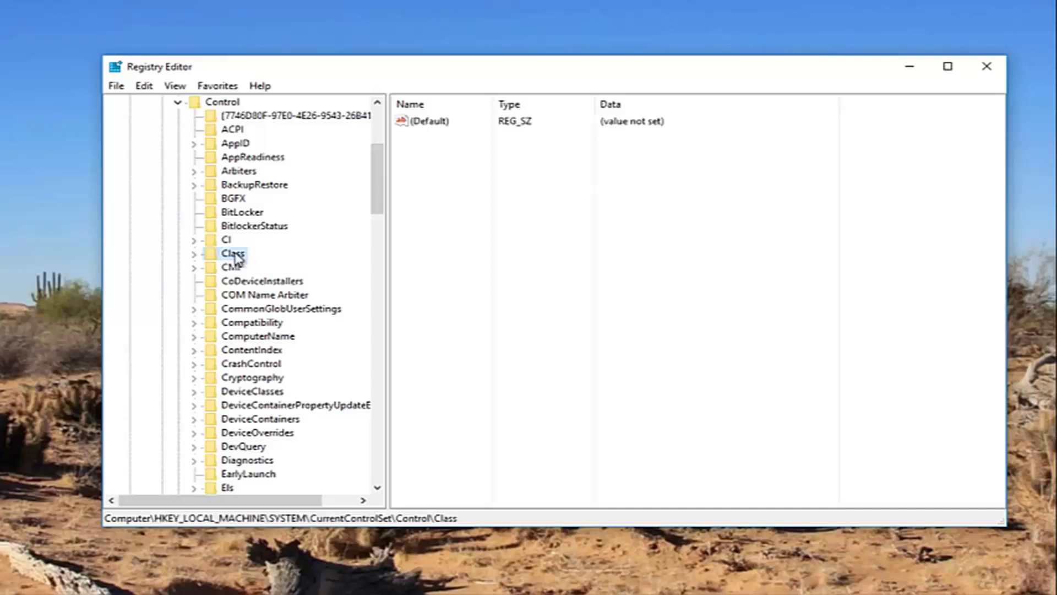
# - Find the Keyboard class GUID {4d36e96b-e325-11ce-bfc1-08002be10318}, copied from the Notepad notes
pyautogui.click(145, 87)
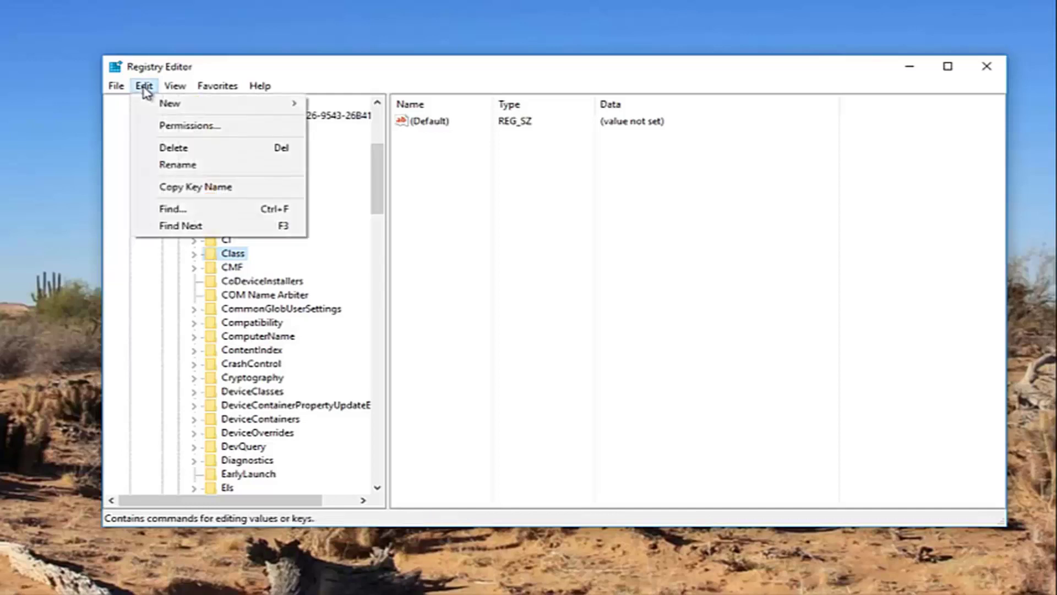
pyautogui.click(175, 212)
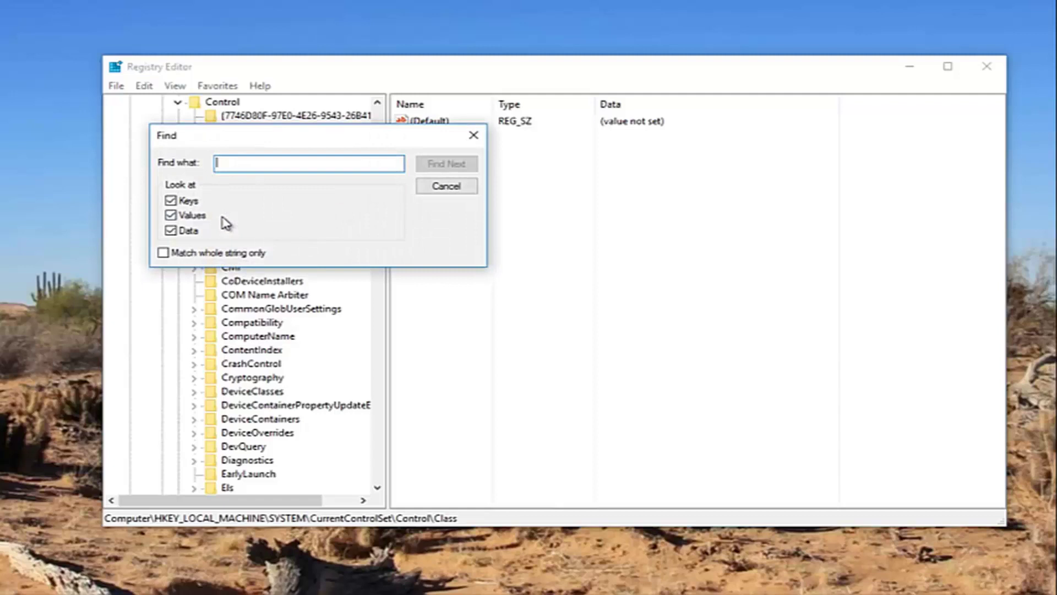
pyautogui.hotkey('alt', 'Tab')
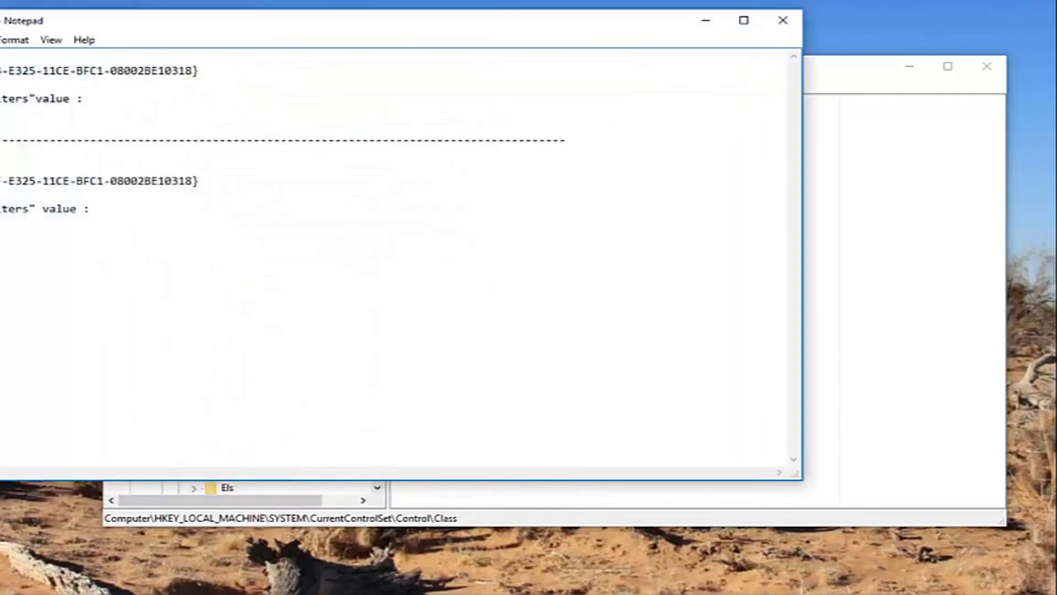
pyautogui.moveTo(169, 20); pyautogui.dragTo(310, 285)
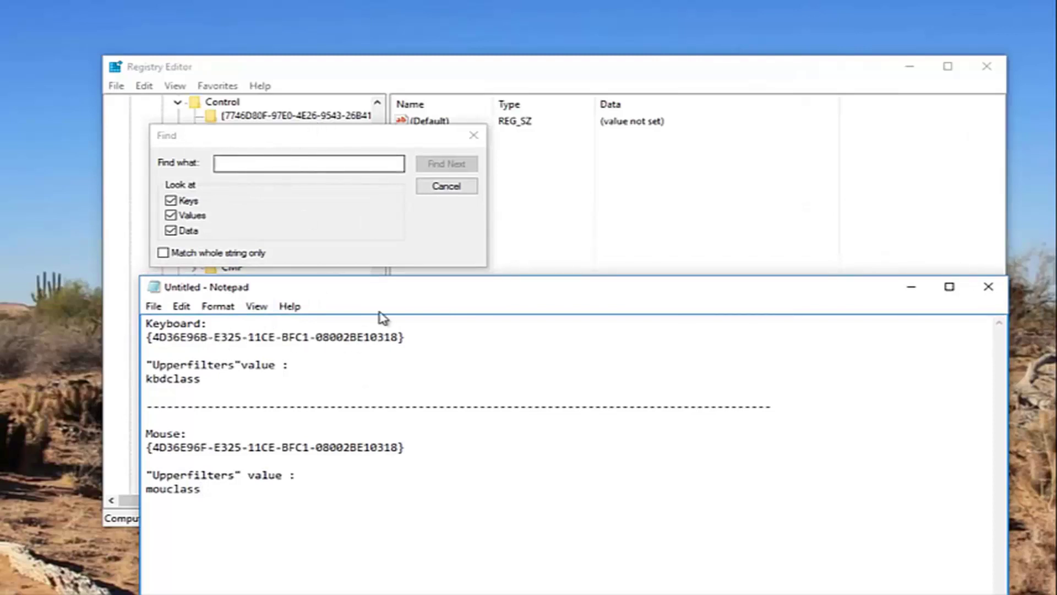
pyautogui.moveTo(400, 336); pyautogui.dragTo(154, 336)
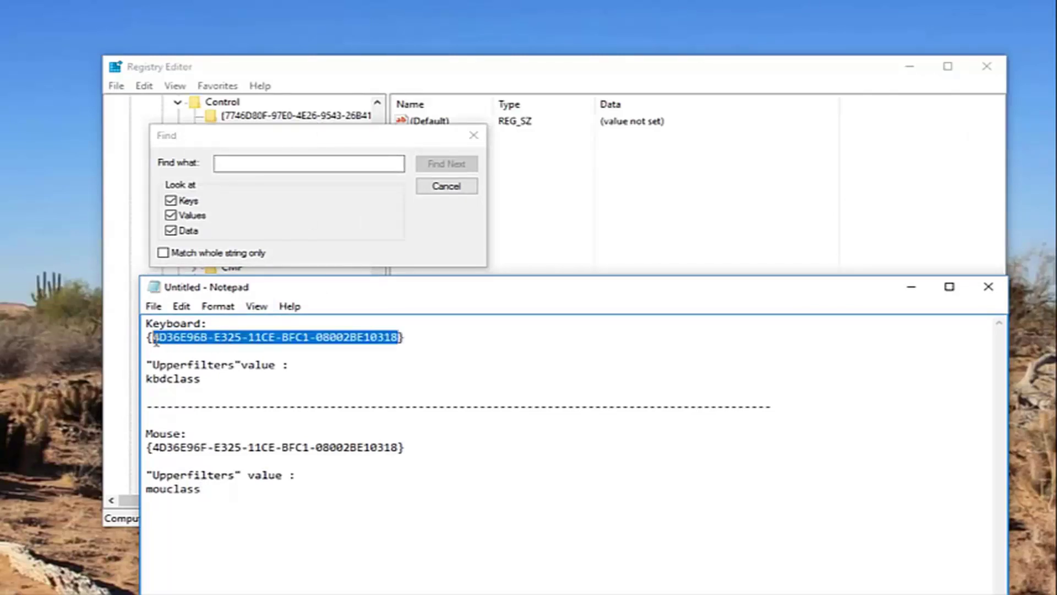
pyautogui.rightClick(158, 339)
pyautogui.click(196, 388)
pyautogui.click(911, 287)
pyautogui.rightClick(274, 163)
pyautogui.click(315, 223)
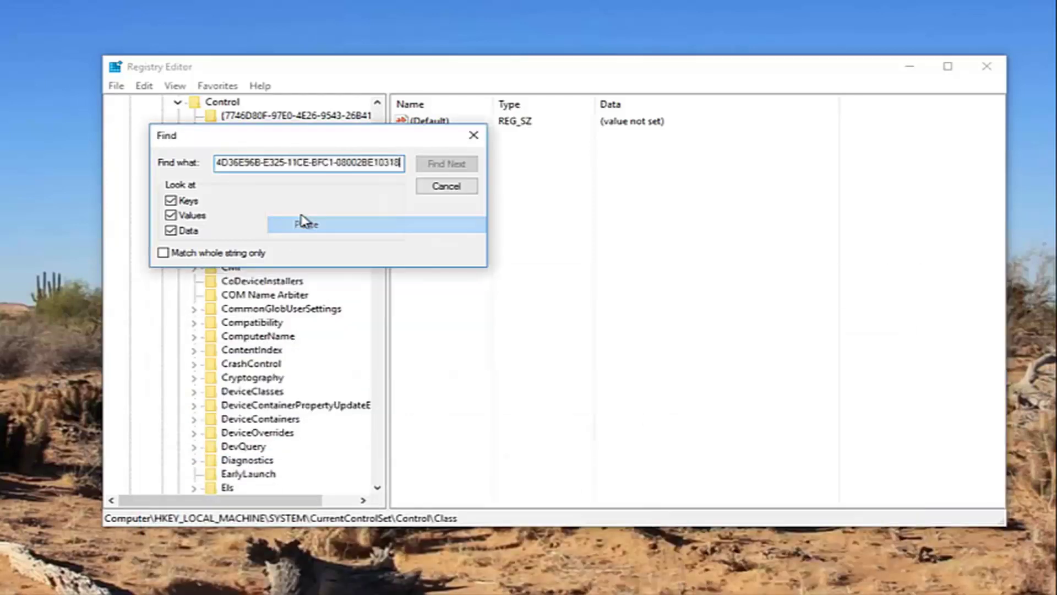
pyautogui.click(438, 166)
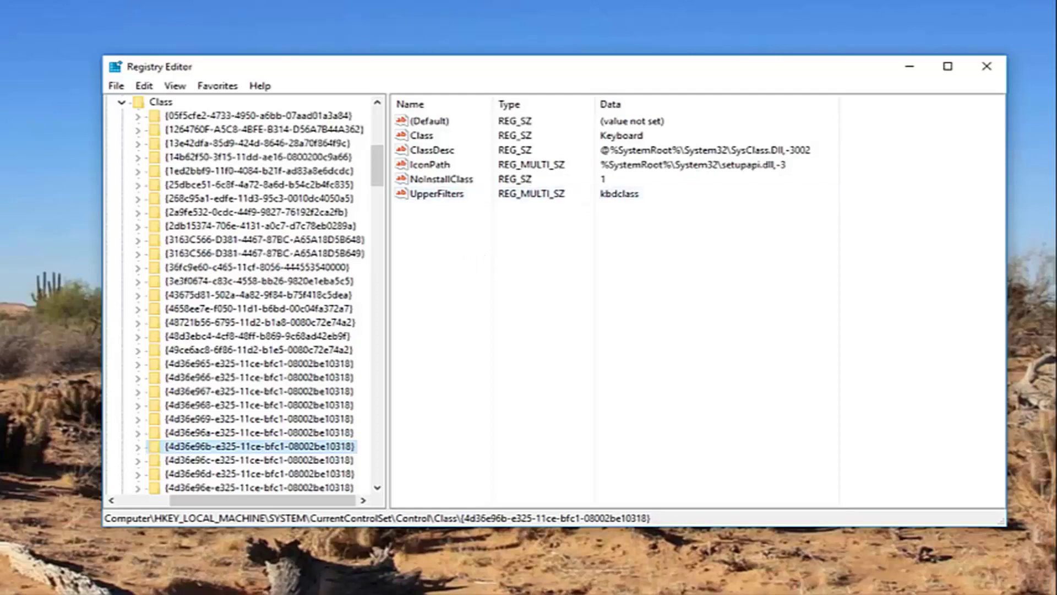
# - Delete the Keyboard class key's UpperFilters value and confirm the removal
pyautogui.hotkey('alt', 'Tab')
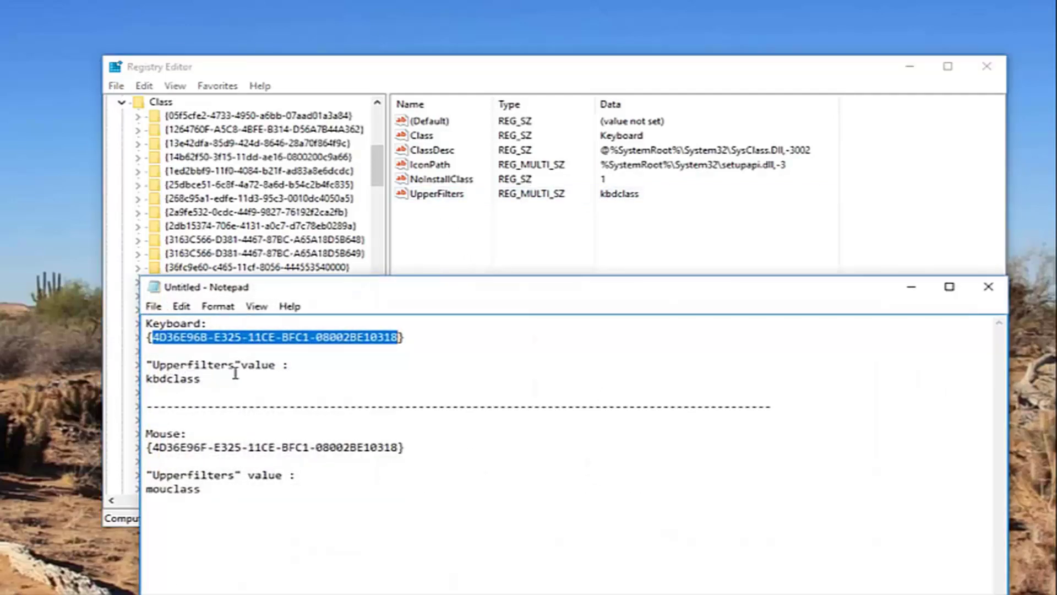
pyautogui.click(911, 287)
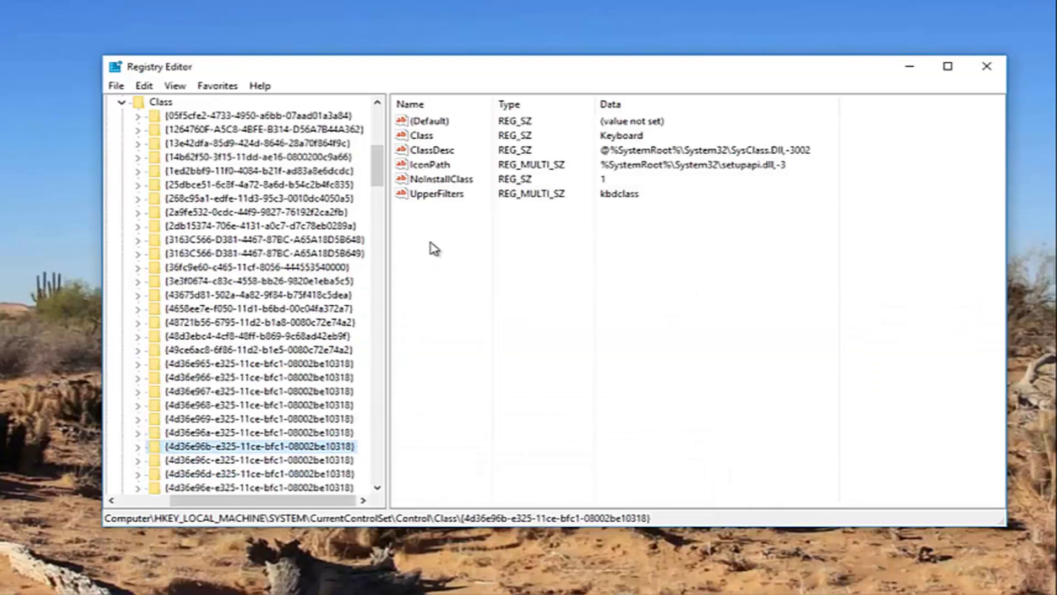
pyautogui.rightClick(429, 199)
pyautogui.click(467, 244)
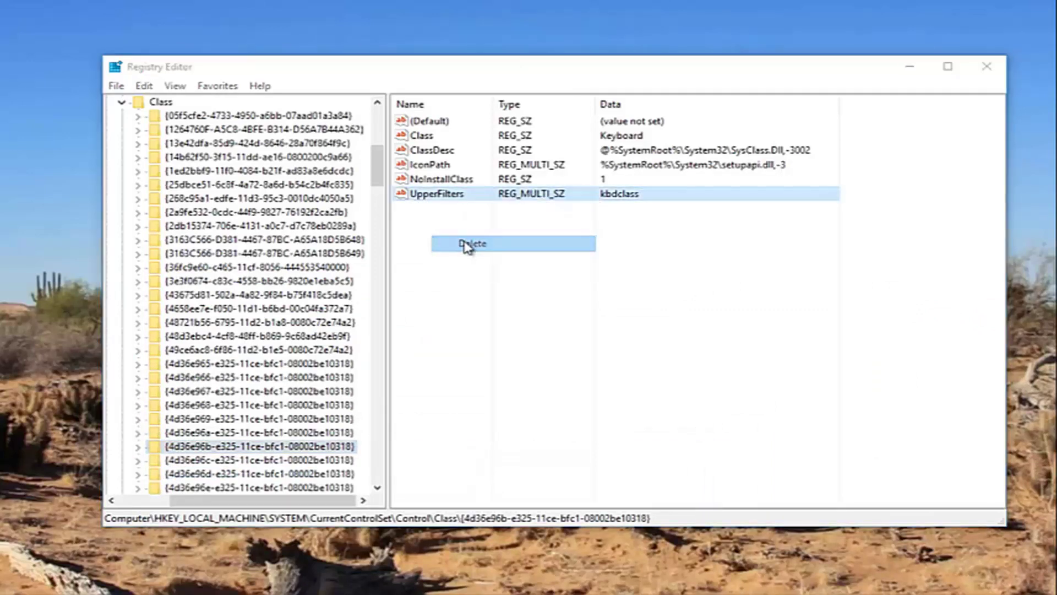
pyautogui.click(672, 325)
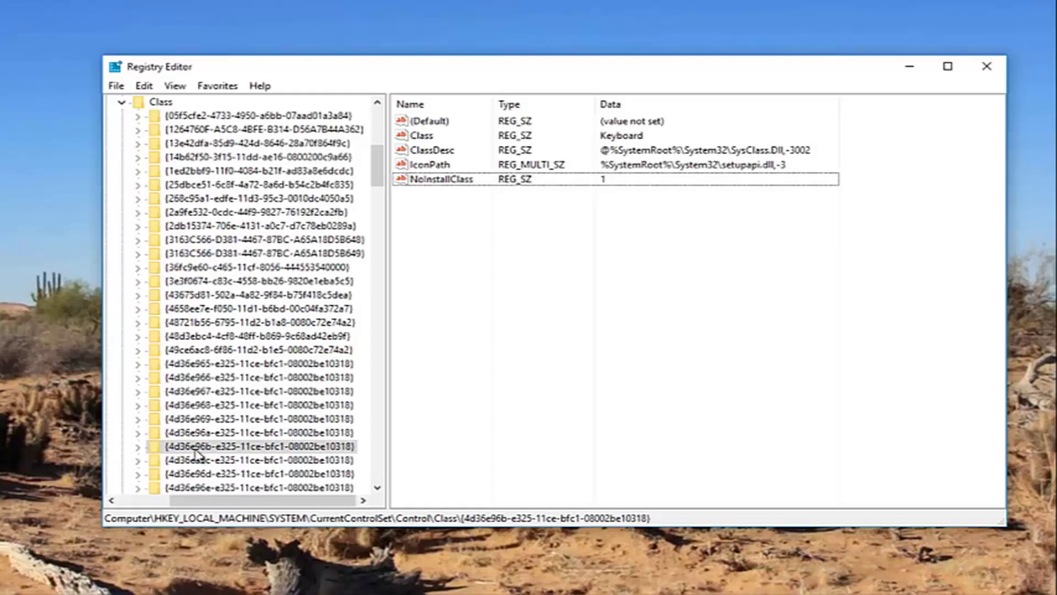
# - Create a multi-string value named Upperfilters in the Keyboard class key and select it
pyautogui.rightClick(194, 448)
pyautogui.moveTo(235, 476)
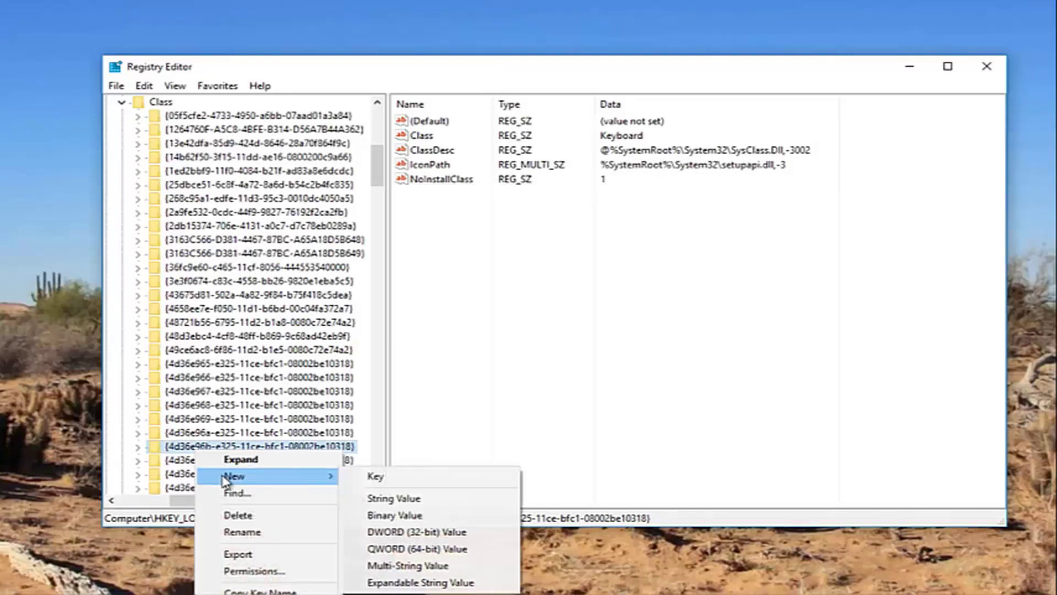
pyautogui.click(423, 567)
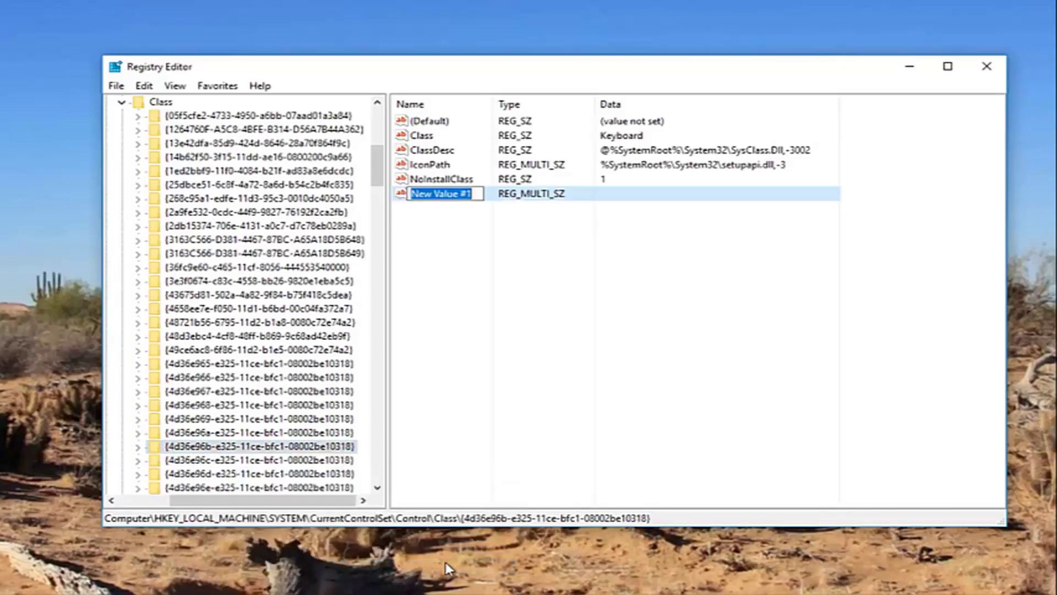
pyautogui.write('Upp')
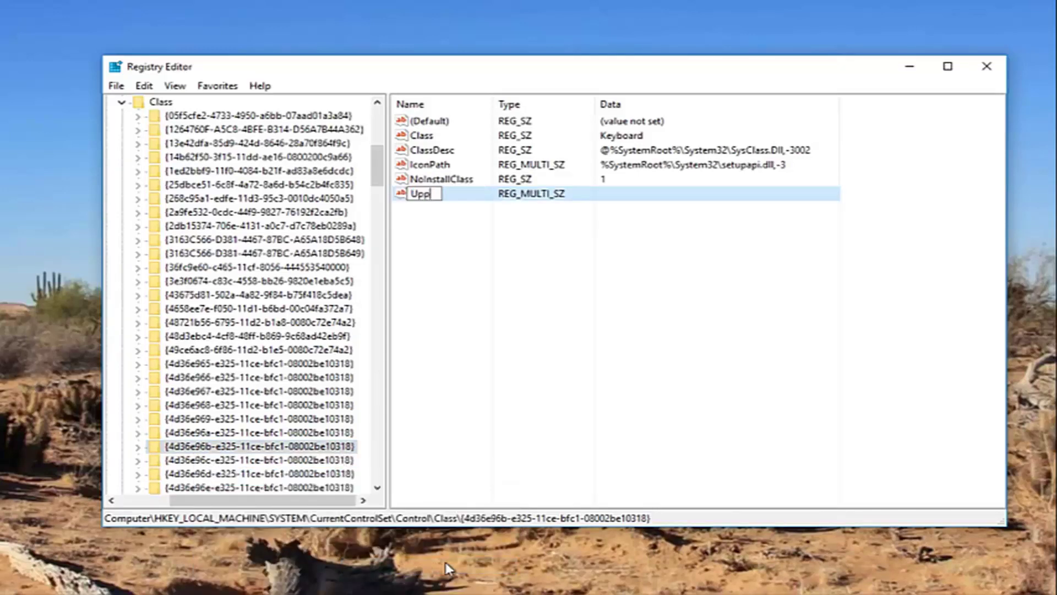
pyautogui.write('erfilters')
pyautogui.press('Return')
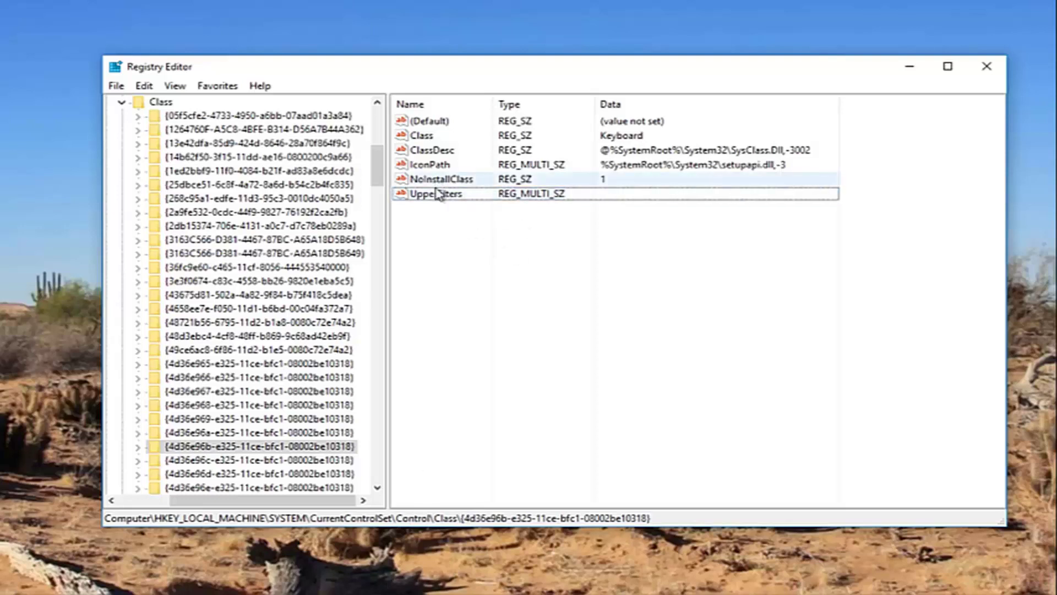
pyautogui.hotkey('alt', 'Tab')
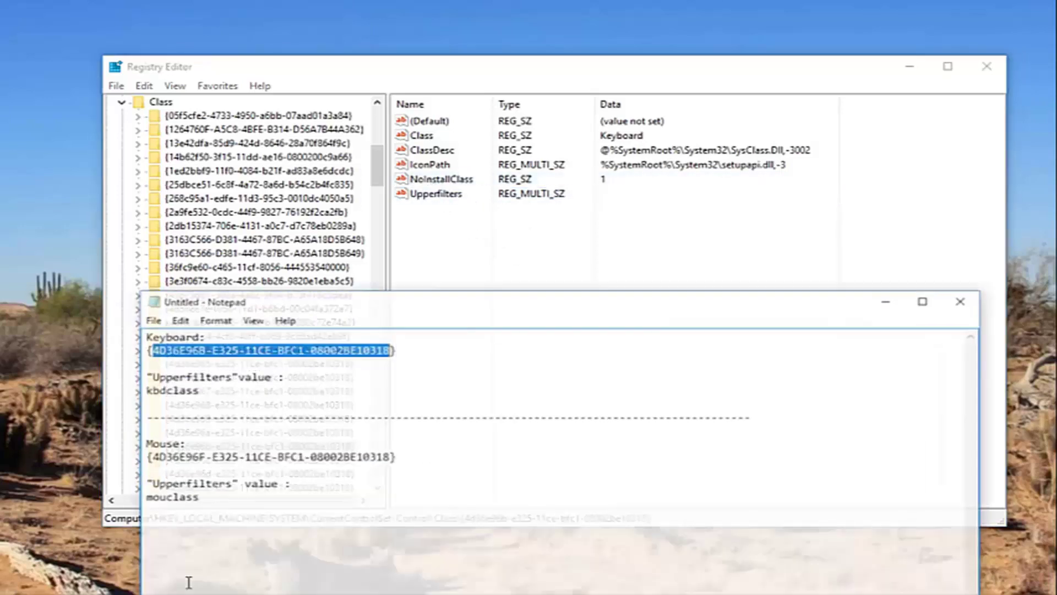
pyautogui.click(183, 366)
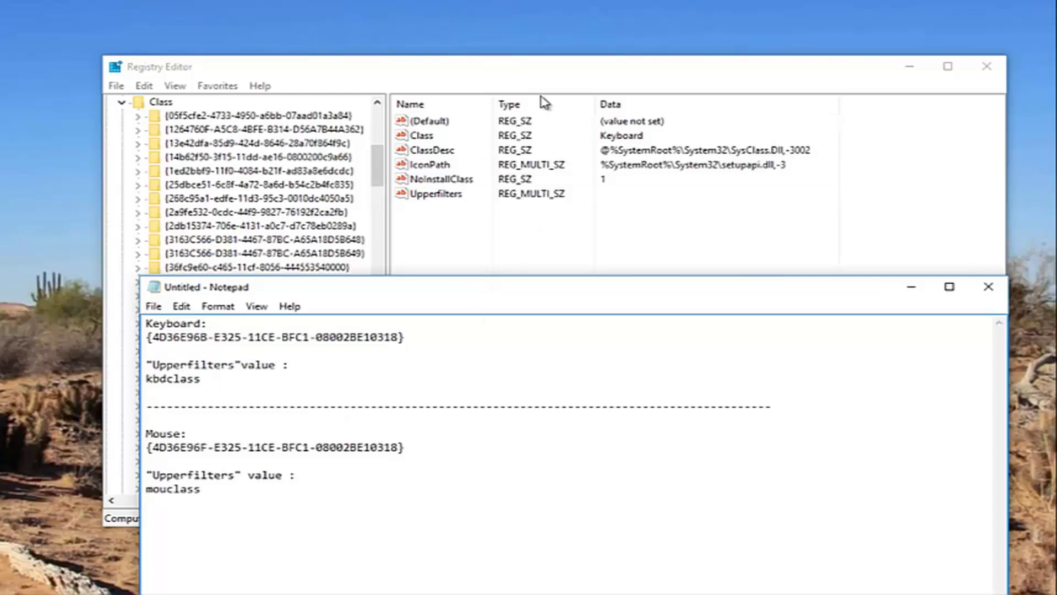
pyautogui.click(529, 76)
pyautogui.click(432, 195)
# - Open Upperfilters for editing and copy 'kbdclass' from the Notepad notes
pyautogui.rightClick(433, 199)
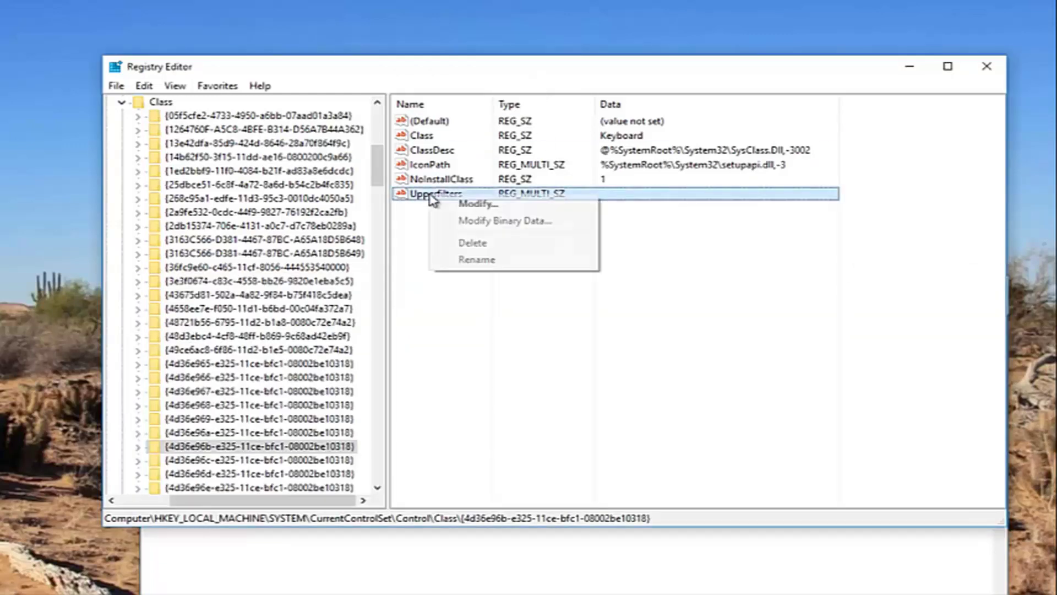
pyautogui.click(468, 206)
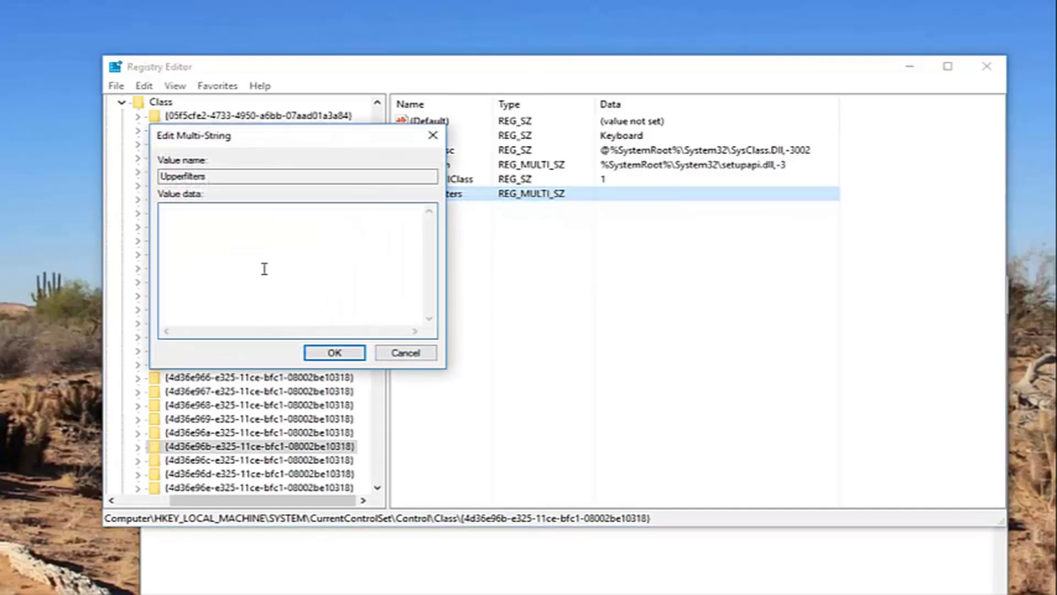
pyautogui.click(278, 586)
pyautogui.doubleClick(173, 379)
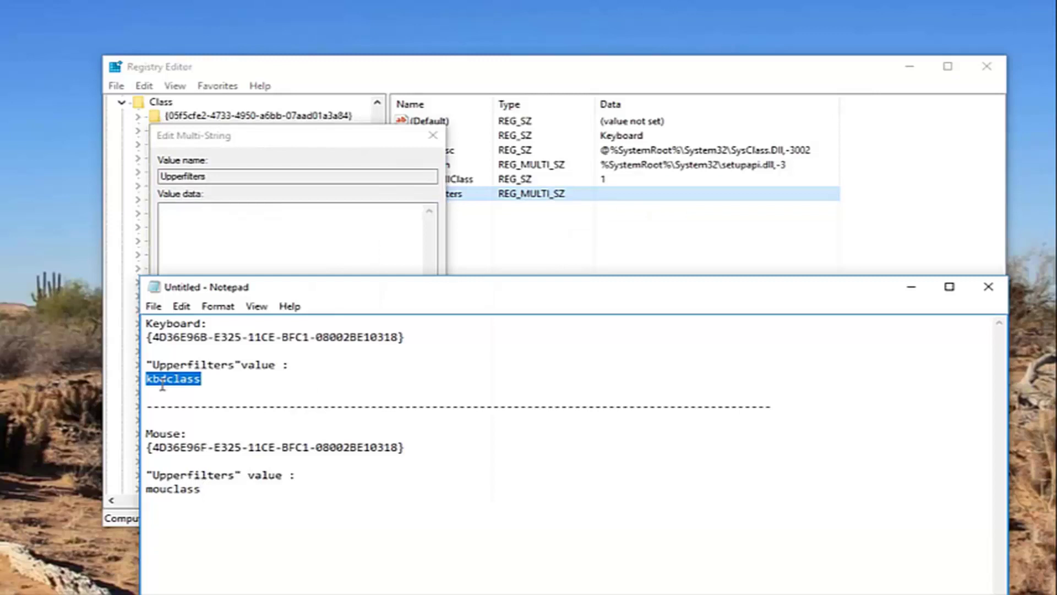
pyautogui.rightClick(176, 385)
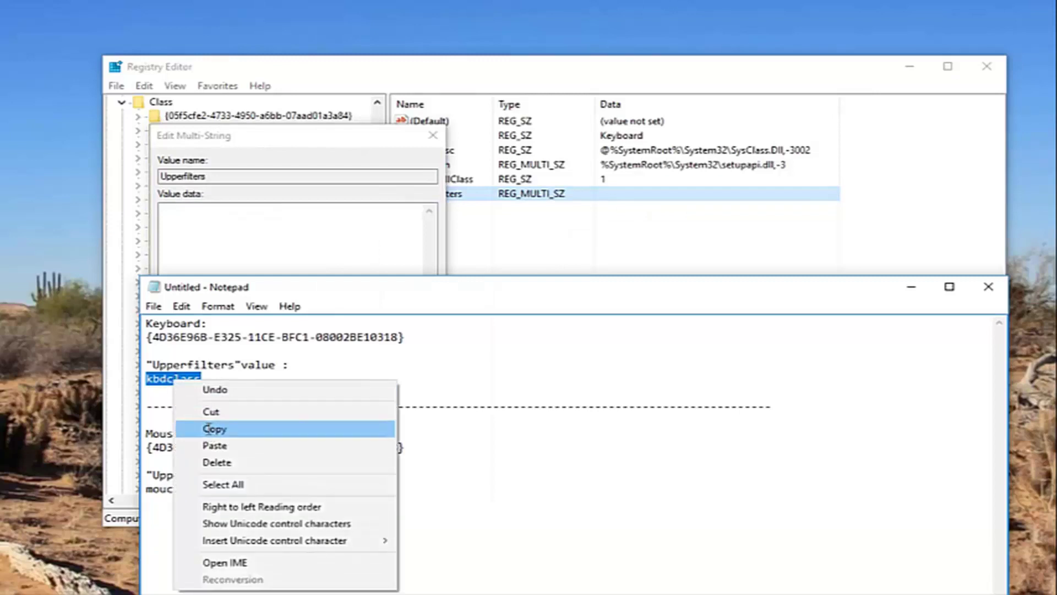
pyautogui.click(214, 430)
# - Save kbdclass as the Upperfilters data, accept the warning, and return to the Class key
pyautogui.click(912, 291)
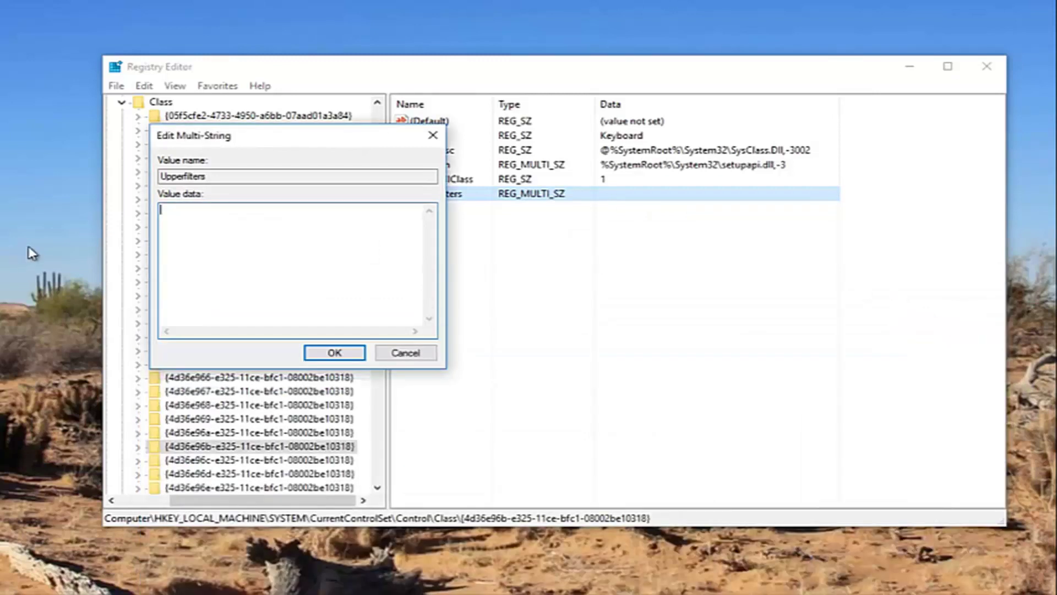
pyautogui.rightClick(213, 230)
pyautogui.click(248, 304)
pyautogui.click(334, 354)
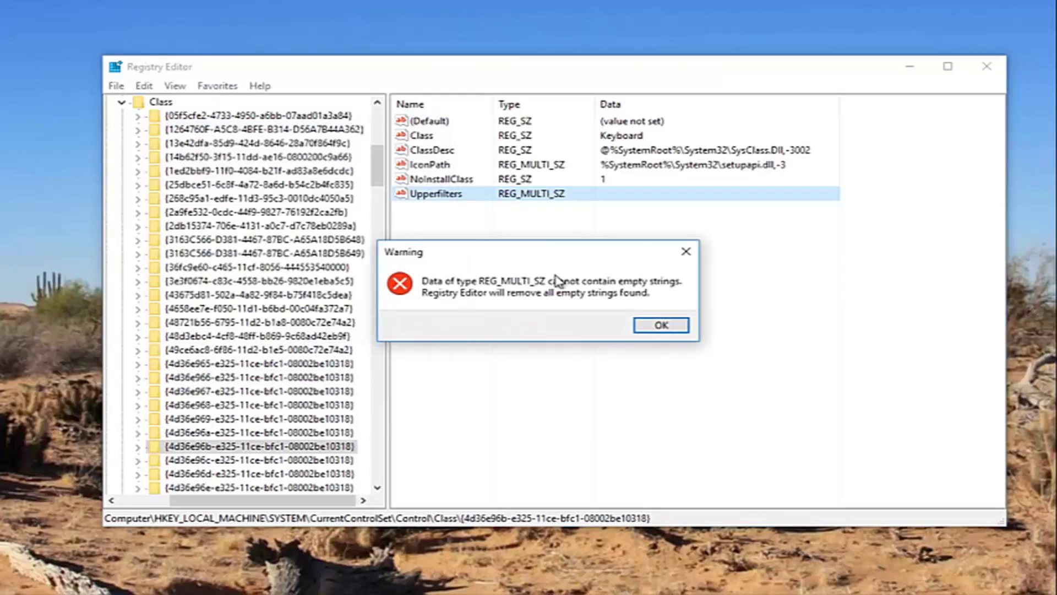
pyautogui.click(661, 325)
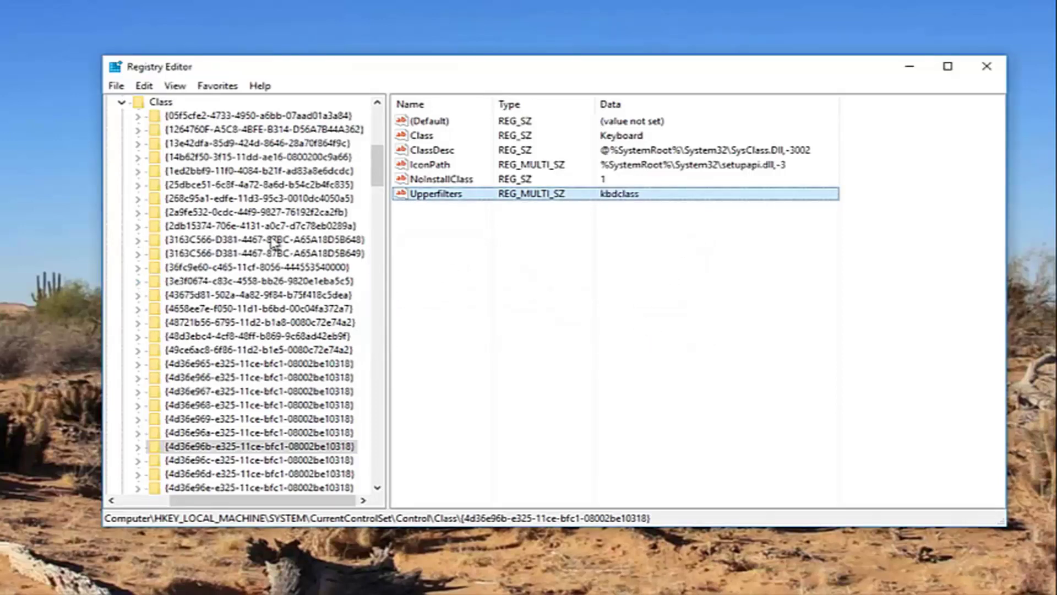
pyautogui.click(496, 279)
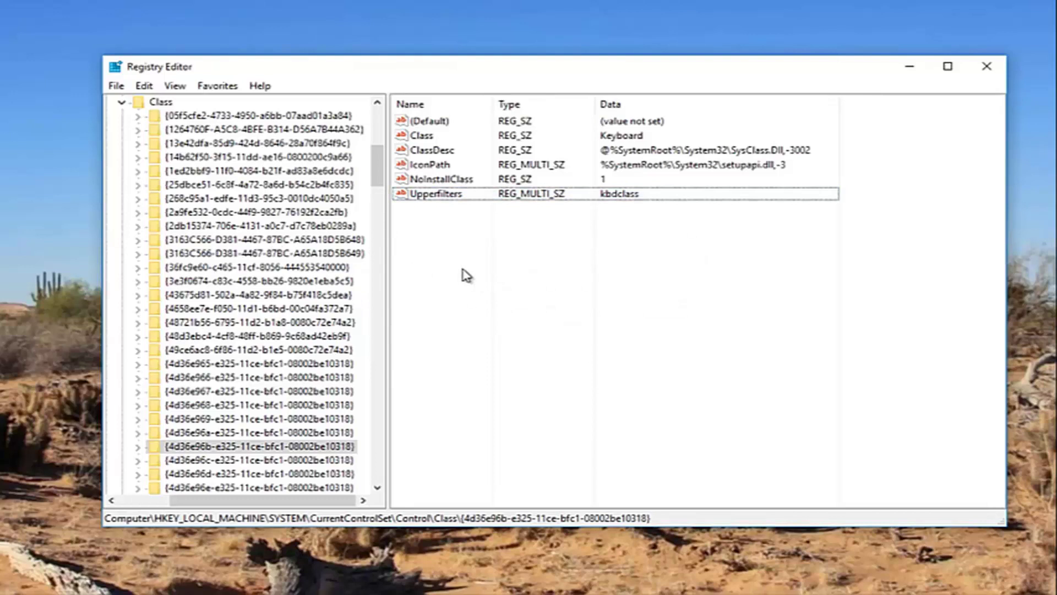
pyautogui.click(161, 103)
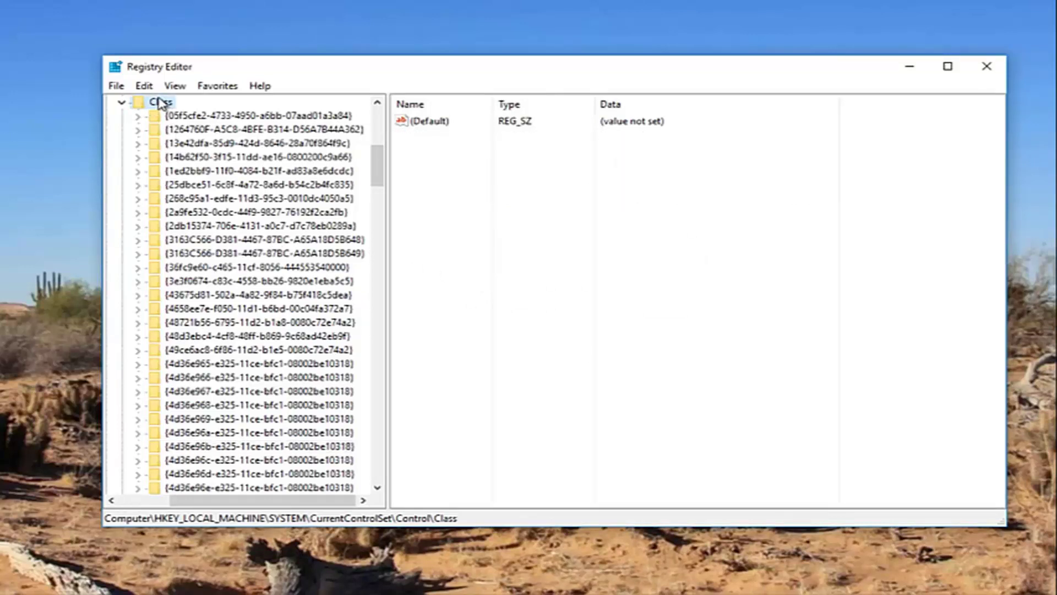
# - Find the Mouse class GUID {4d36e96f-e325-11ce-bfc1-08002be10318}, copied from the Notepad notes
pyautogui.click(144, 86)
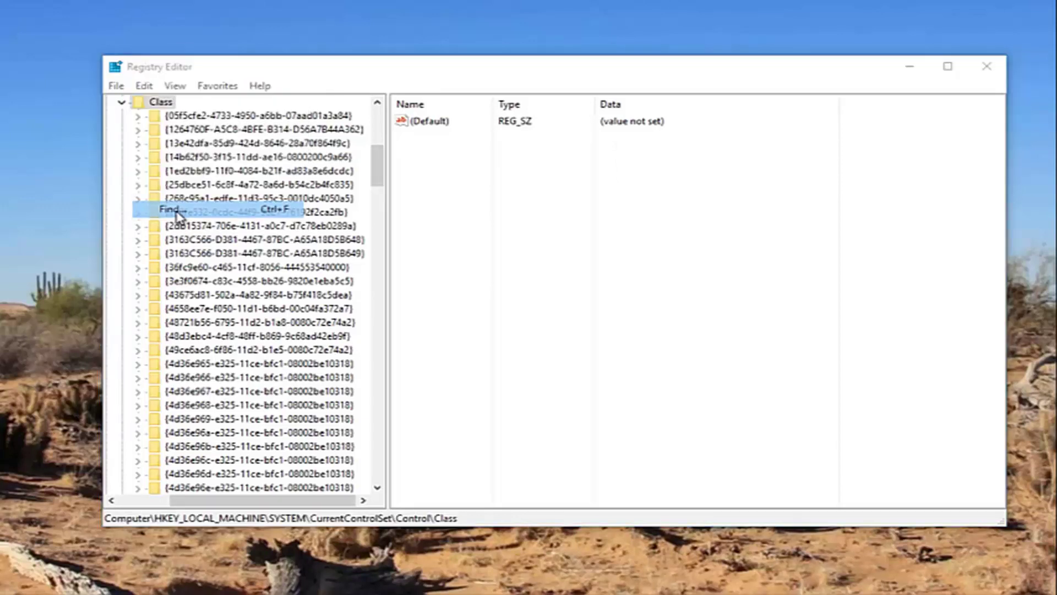
pyautogui.click(175, 213)
pyautogui.press('BackSpace')
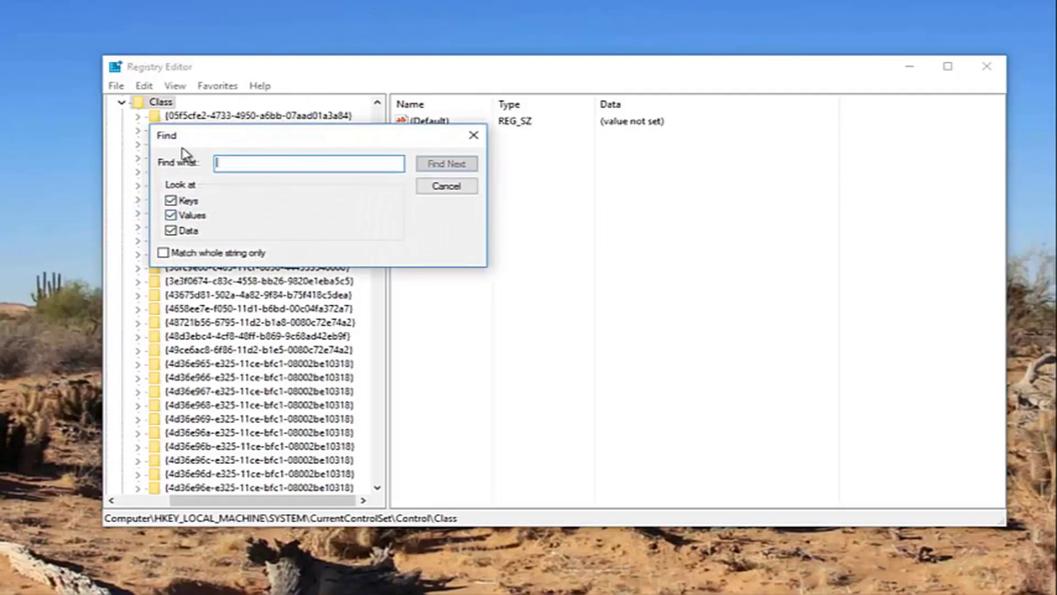
pyautogui.hotkey('alt', 'Tab')
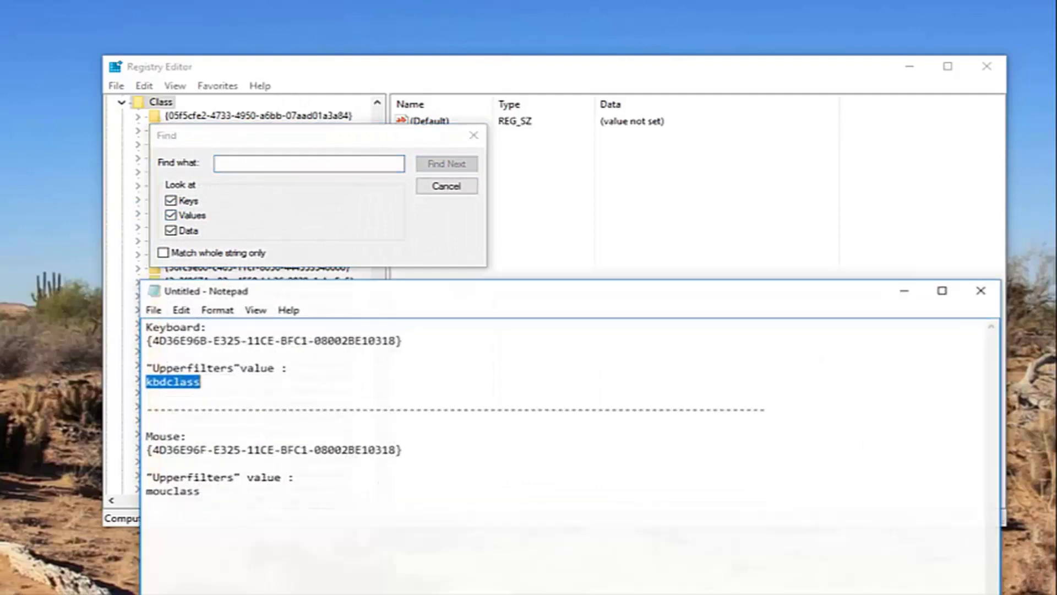
pyautogui.moveTo(399, 447); pyautogui.dragTo(153, 448)
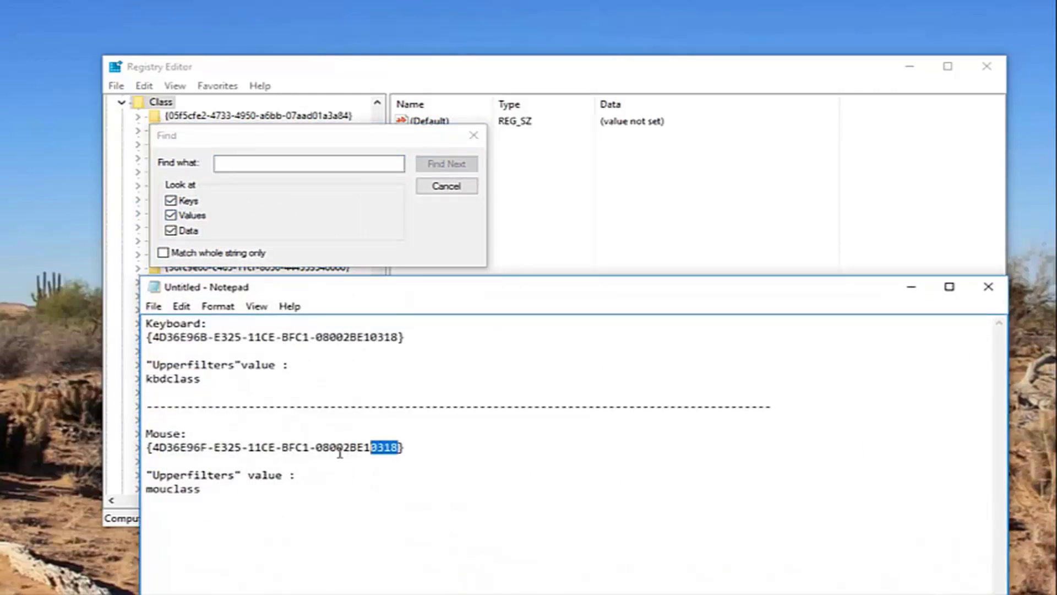
pyautogui.rightClick(166, 458)
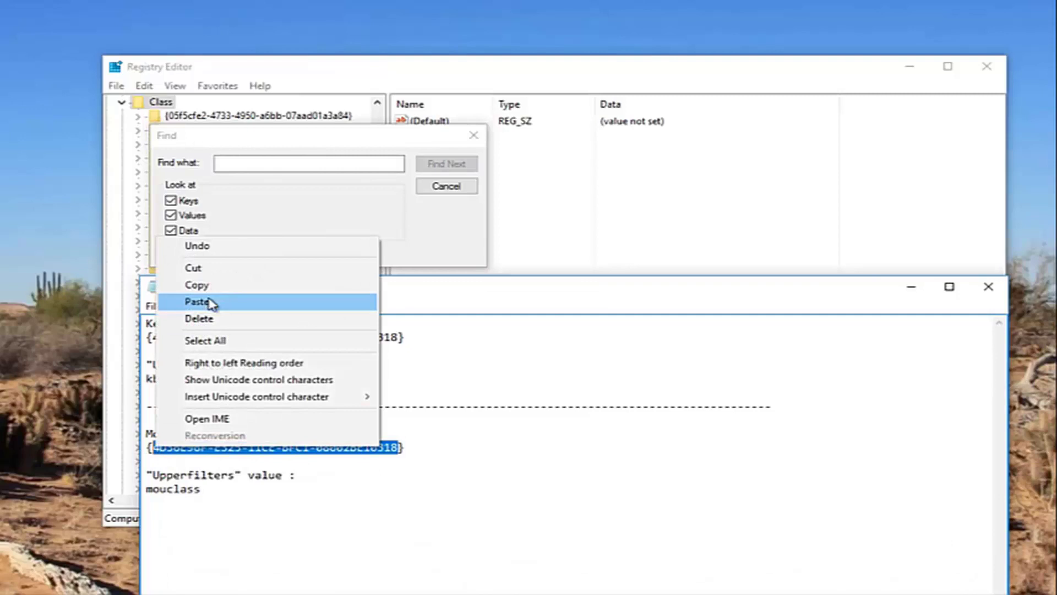
pyautogui.click(291, 285)
pyautogui.click(478, 219)
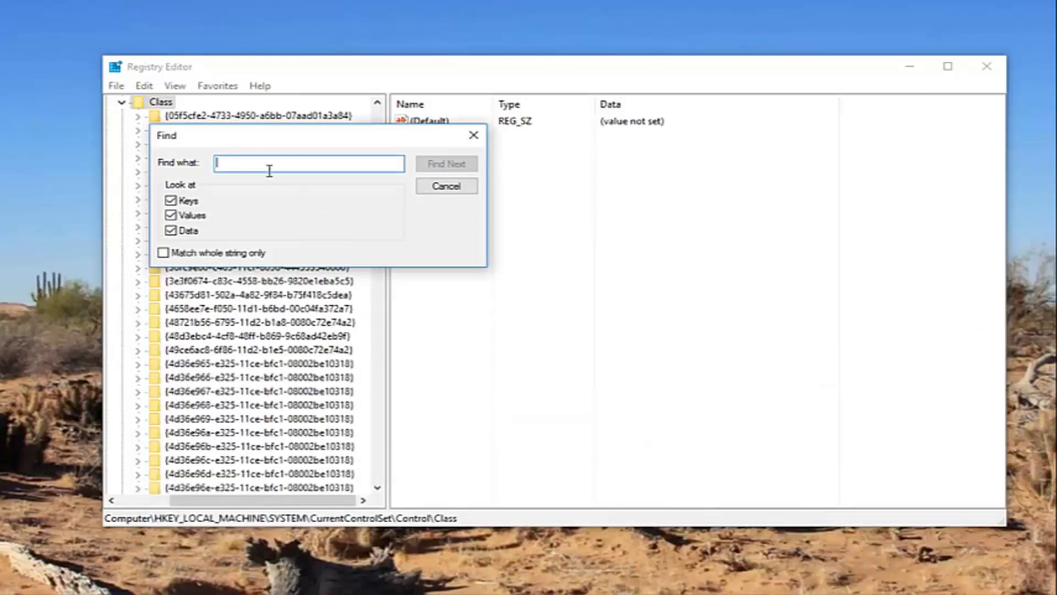
pyautogui.rightClick(273, 163)
pyautogui.click(313, 222)
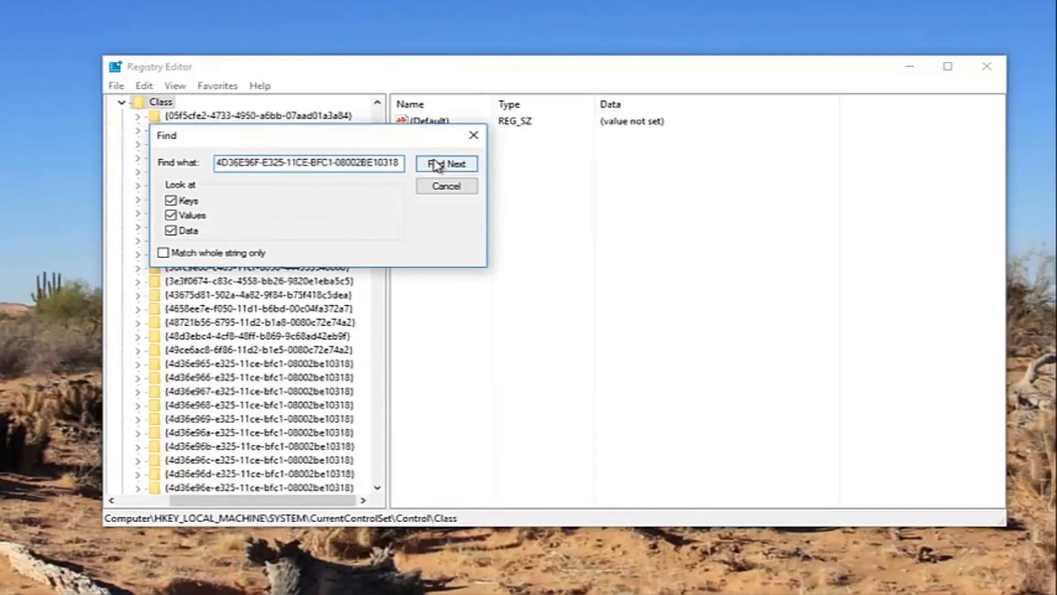
pyautogui.click(446, 164)
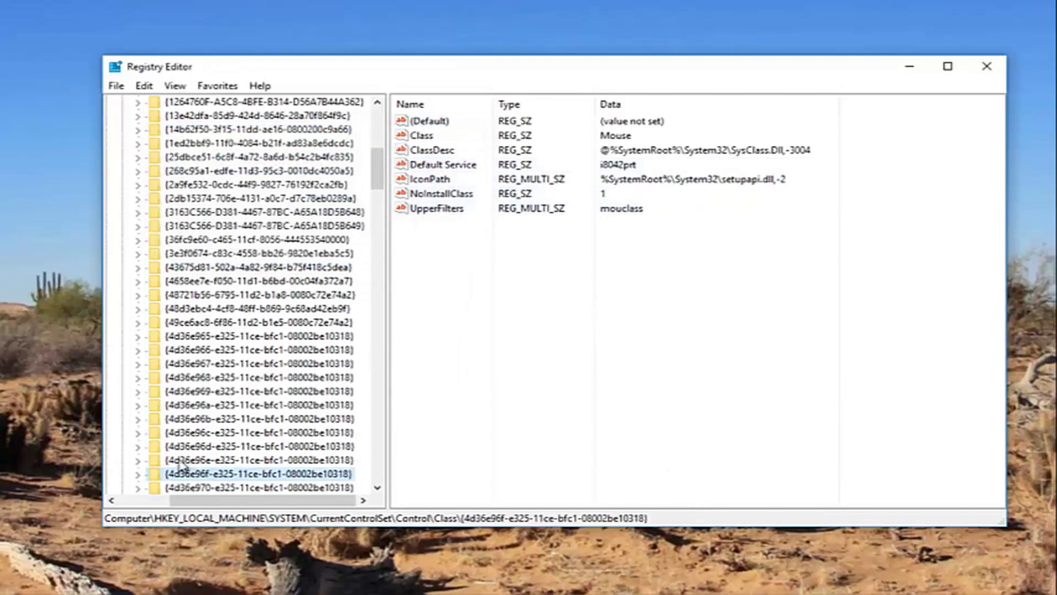
pyautogui.scroll(-1, 186, 463)
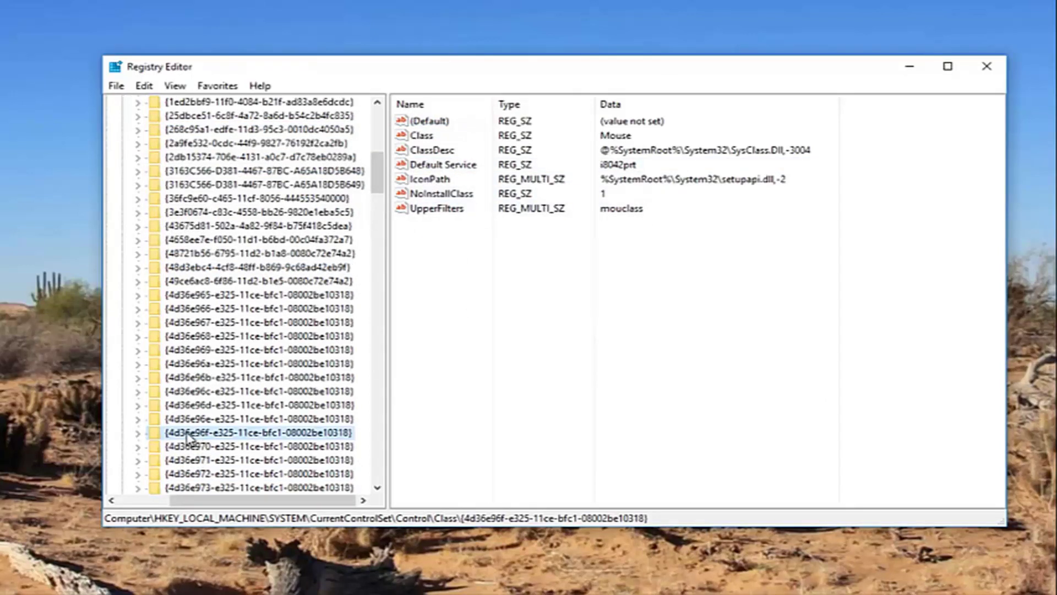
# - Delete the Mouse class key's UpperFilters value, confirming the removal
pyautogui.click(438, 208)
pyautogui.press('Delete')
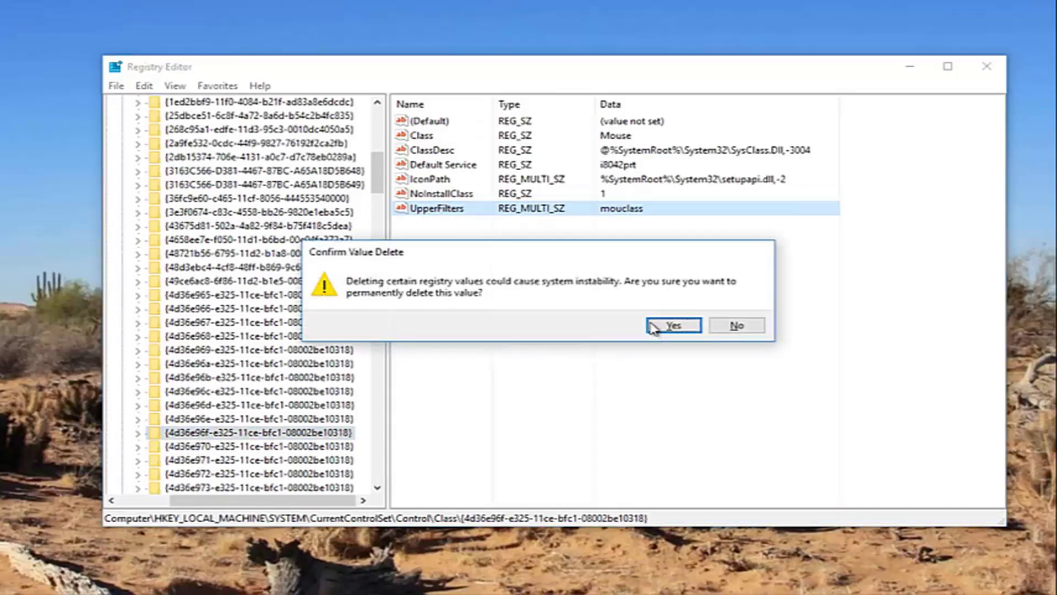
pyautogui.click(656, 326)
pyautogui.click(210, 437)
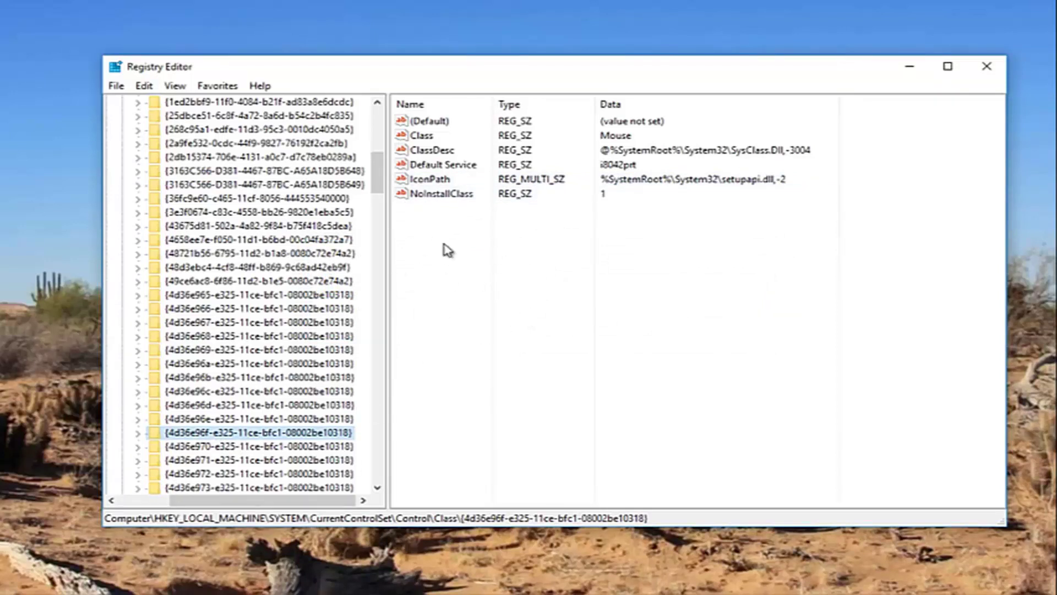
# - Add a multi-string value to the Mouse class key and copy 'Upperfilters' from the notes
pyautogui.rightClick(201, 436)
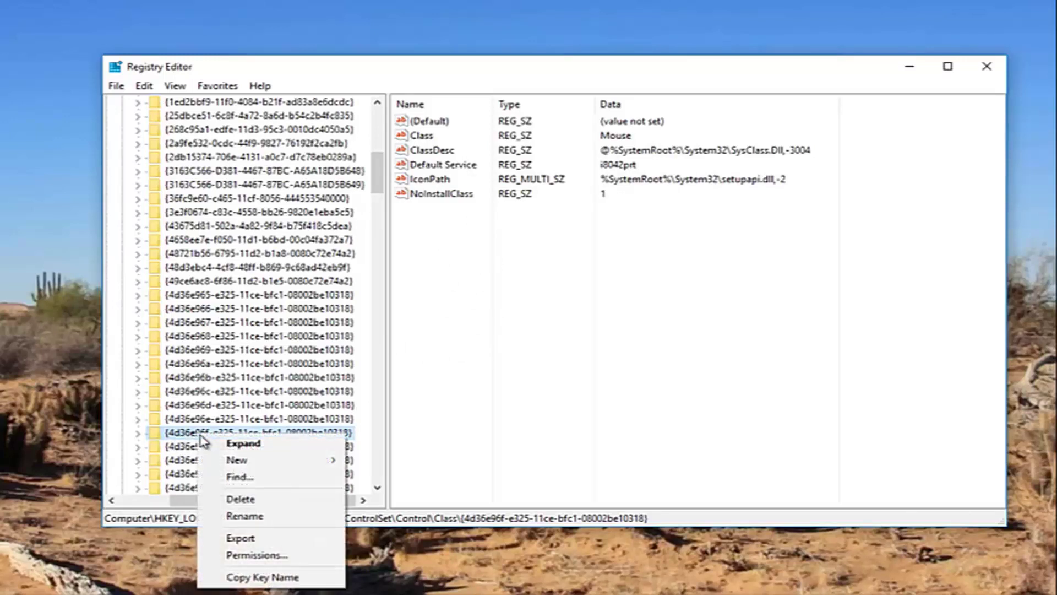
pyautogui.moveTo(239, 460)
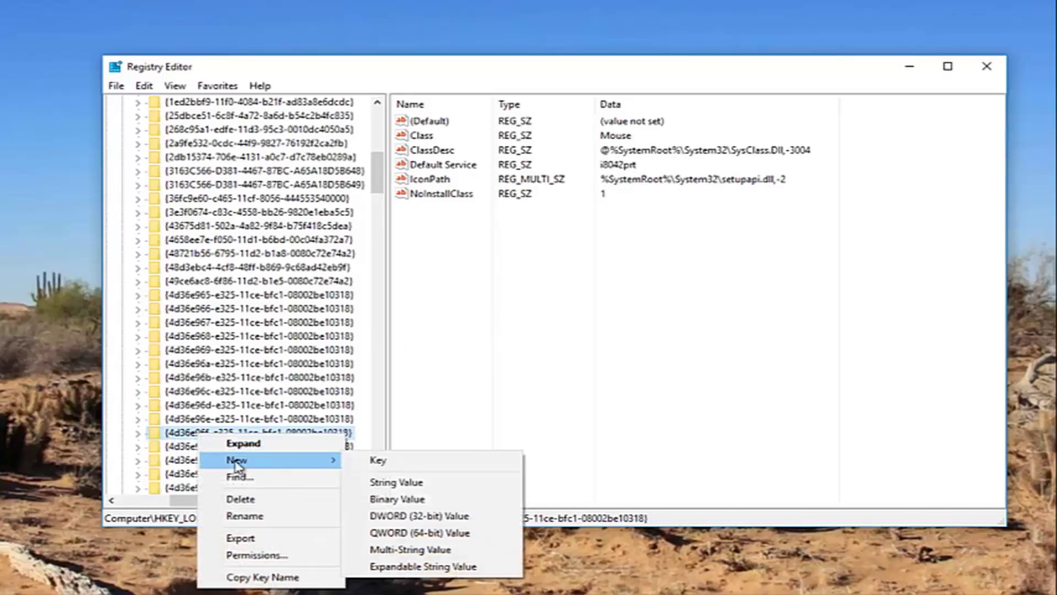
pyautogui.click(395, 551)
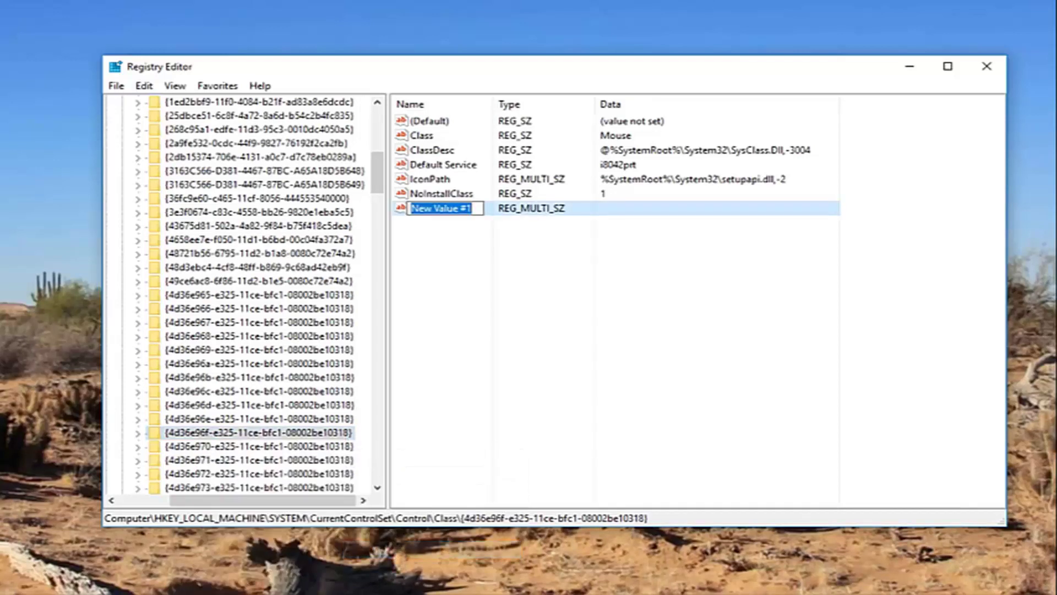
pyautogui.hotkey('alt', 'Tab')
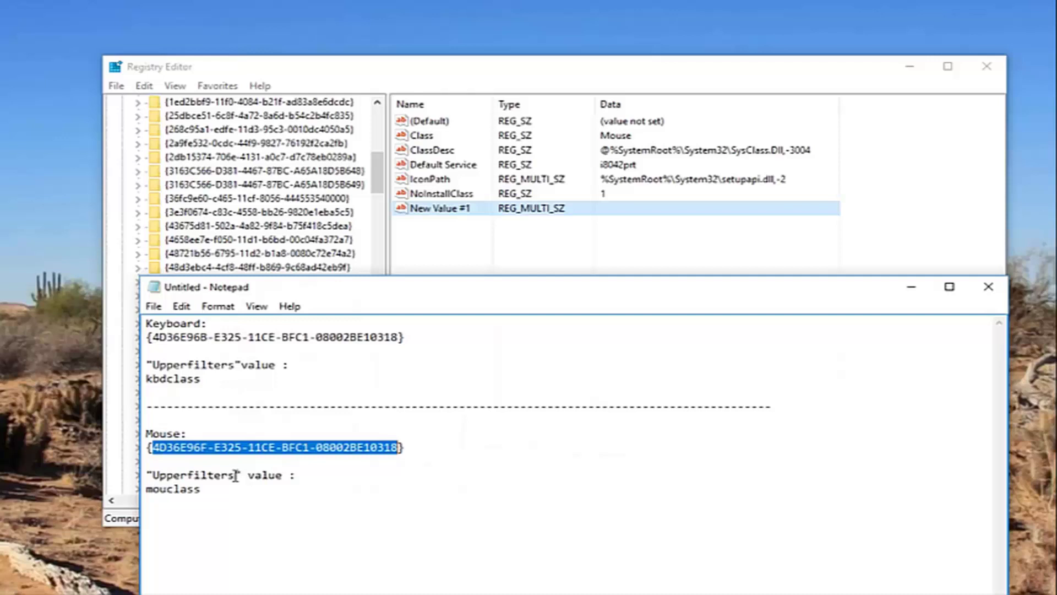
pyautogui.moveTo(236, 475); pyautogui.dragTo(154, 475)
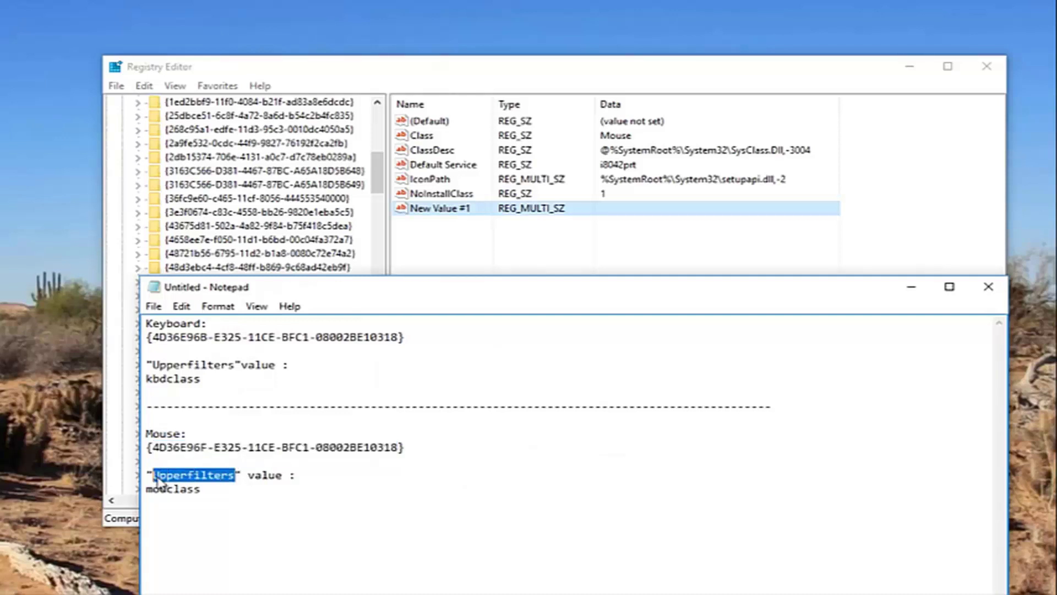
pyautogui.rightClick(159, 479)
pyautogui.click(208, 320)
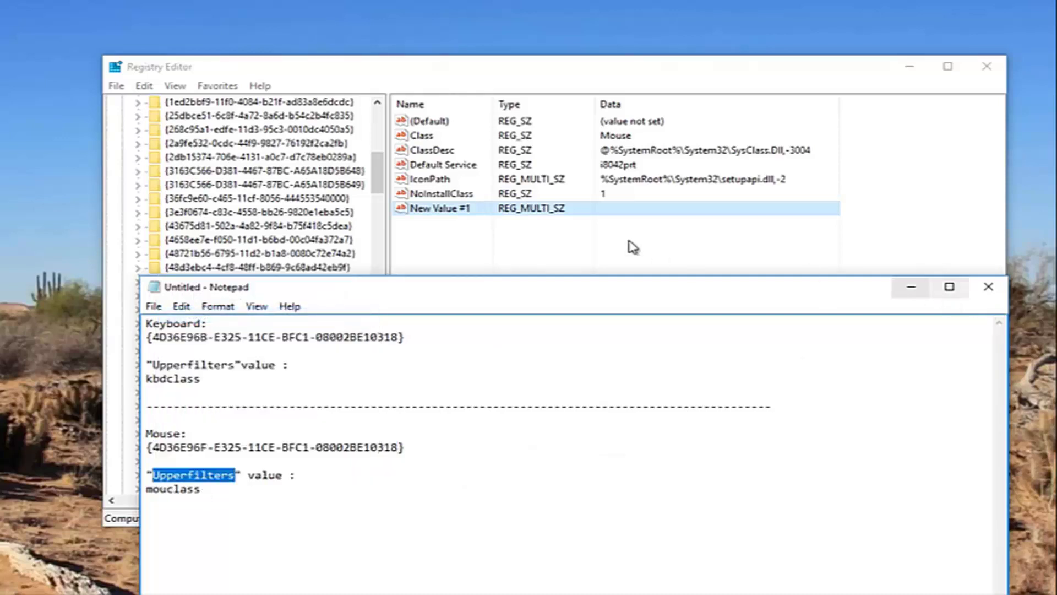
pyautogui.click(912, 287)
# - Rename New Value #1 to Upperfilters
pyautogui.rightClick(440, 208)
pyautogui.click(476, 276)
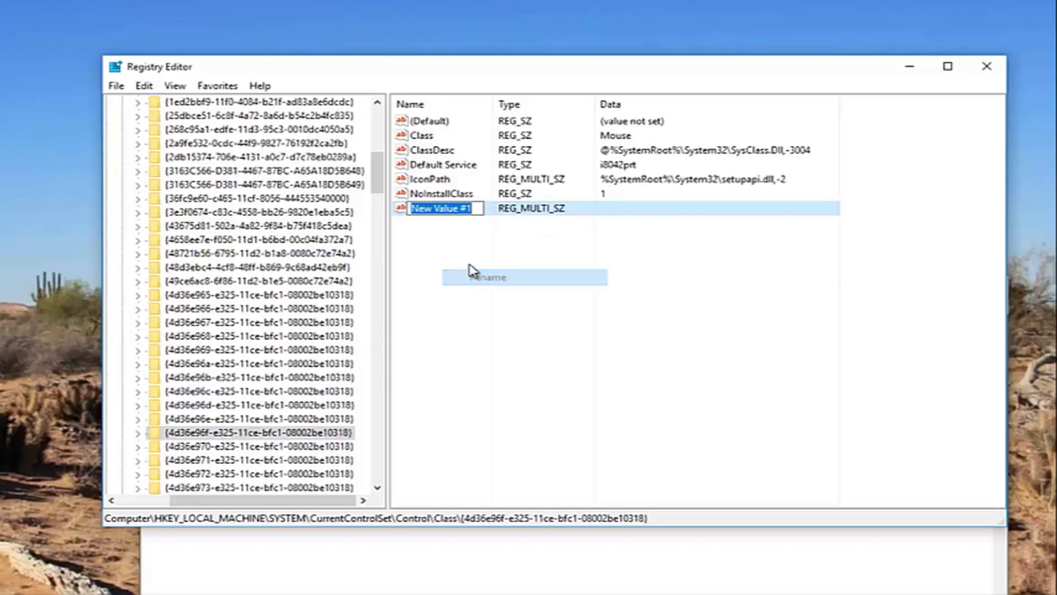
pyautogui.hotkey('ctrl', 'v')
pyautogui.click(475, 268)
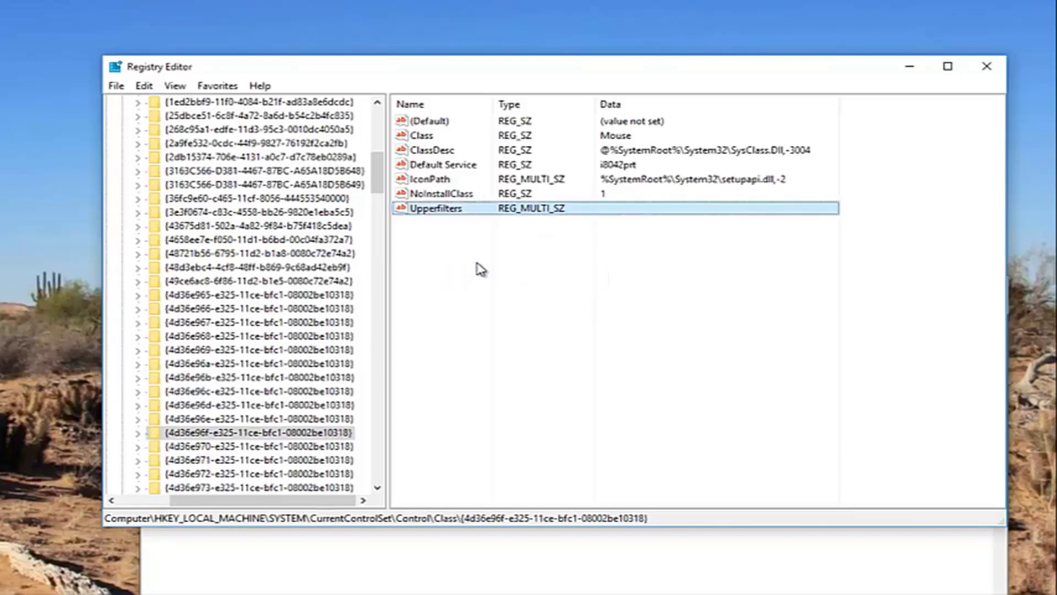
# - Copy 'mouclass' from the Notepad notes, ready for the value data
pyautogui.click(467, 562)
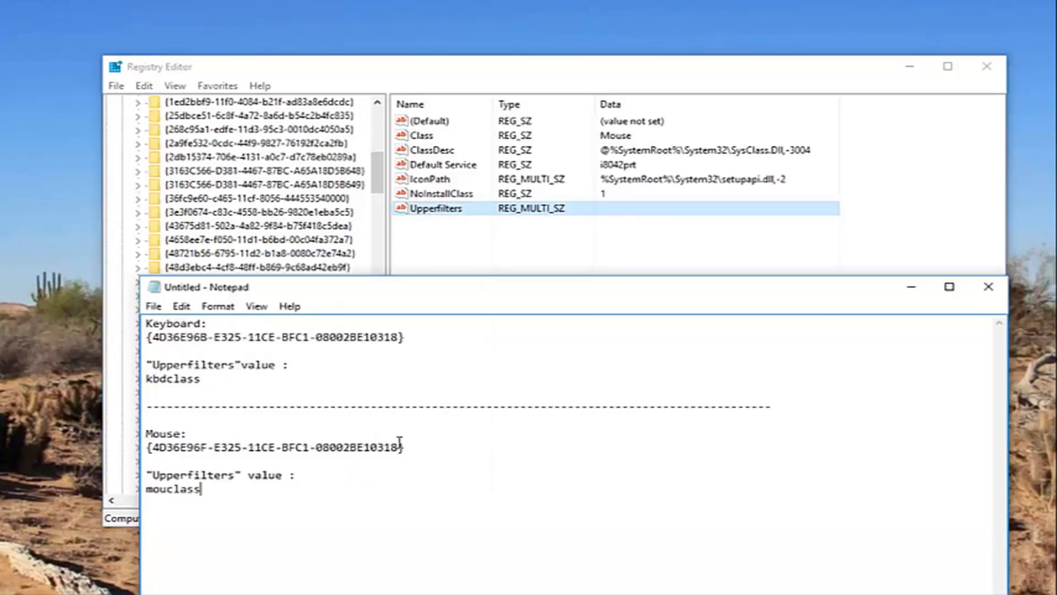
pyautogui.doubleClick(183, 489)
pyautogui.rightClick(172, 492)
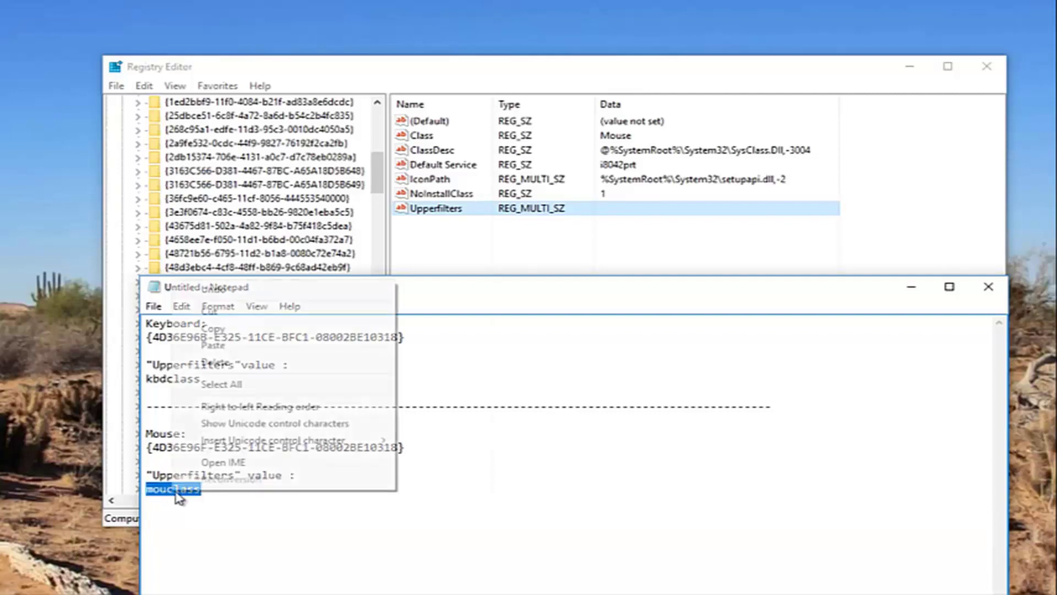
pyautogui.click(215, 328)
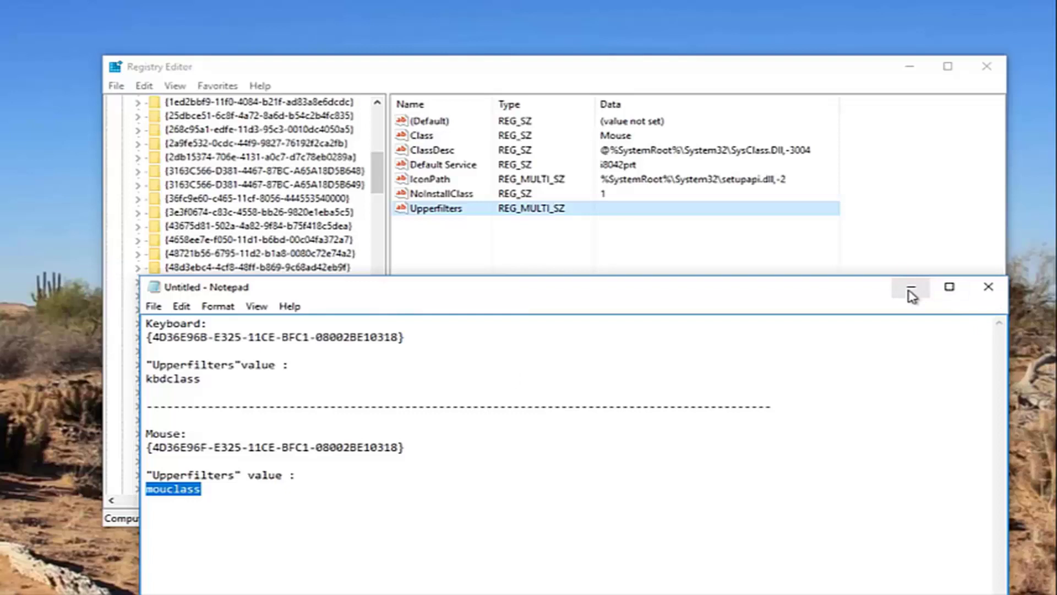
pyautogui.rightClick(184, 488)
pyautogui.click(219, 324)
pyautogui.click(910, 291)
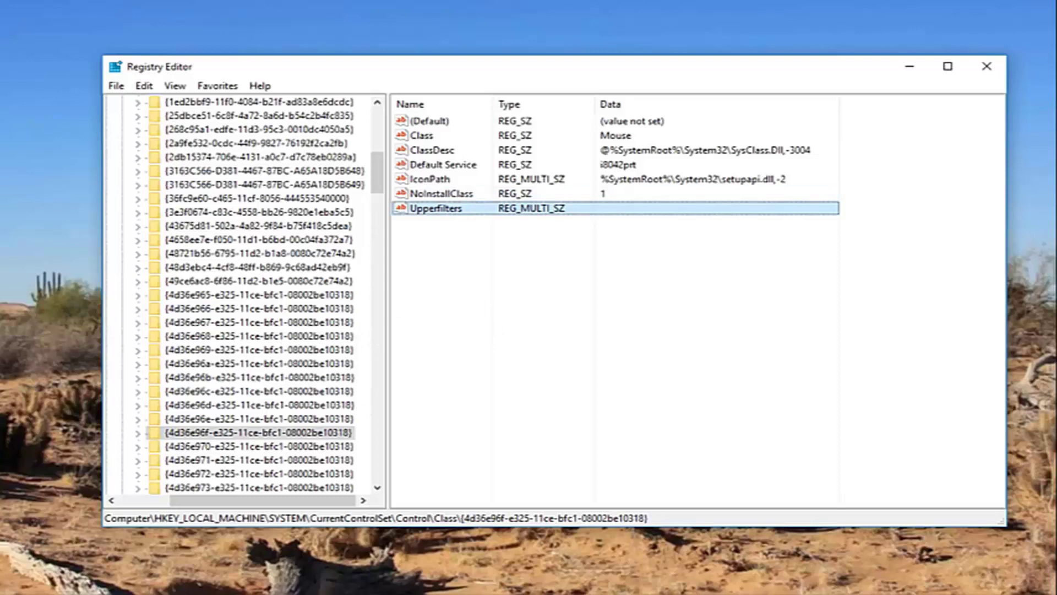
# - Save mouclass as the Upperfilters data and accept the empty-strings warning
pyautogui.rightClick(436, 213)
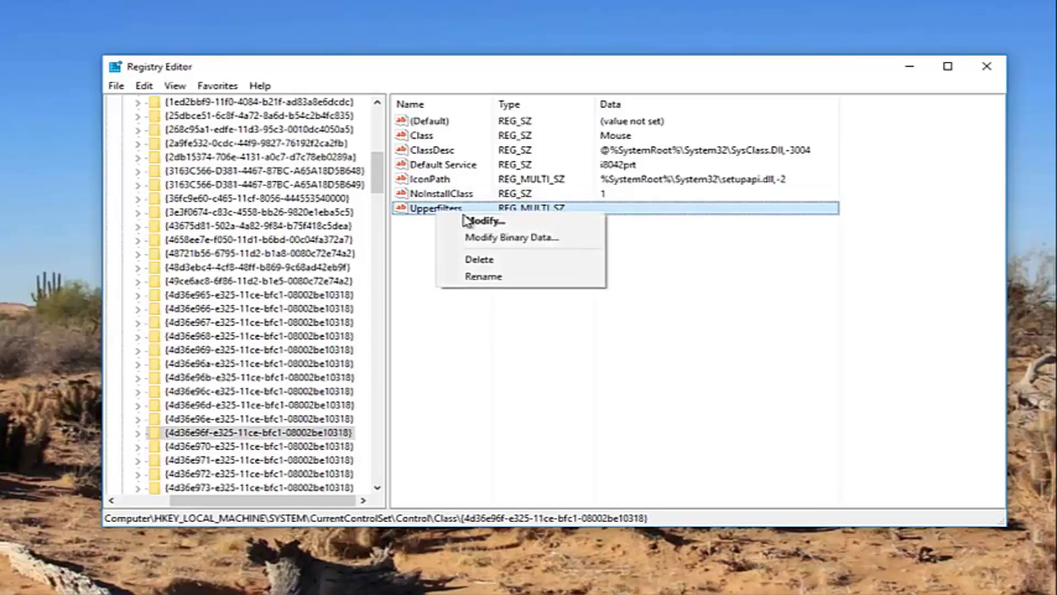
pyautogui.click(475, 220)
pyautogui.rightClick(322, 228)
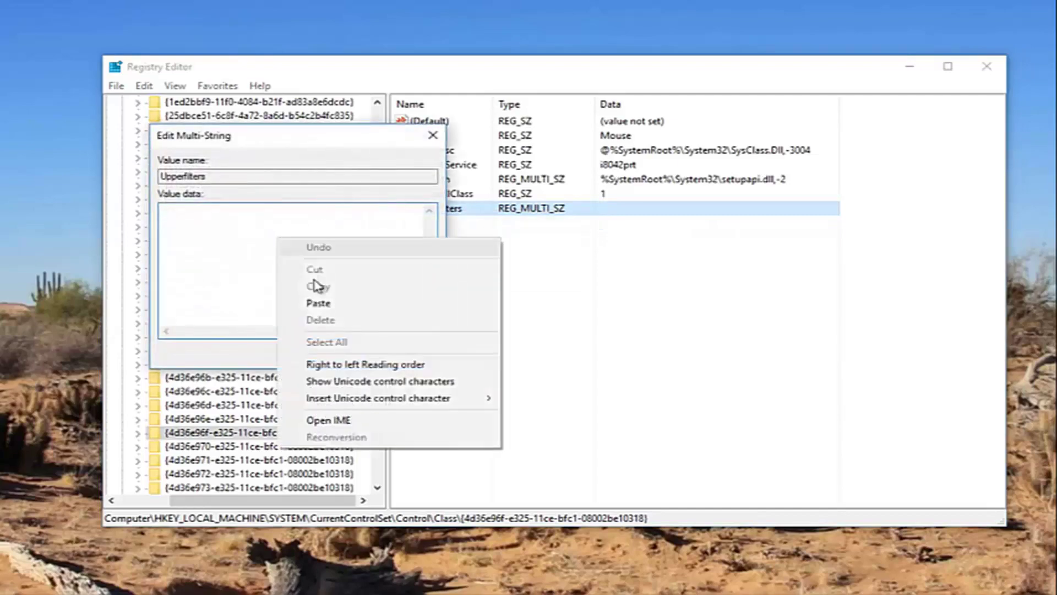
pyautogui.click(320, 303)
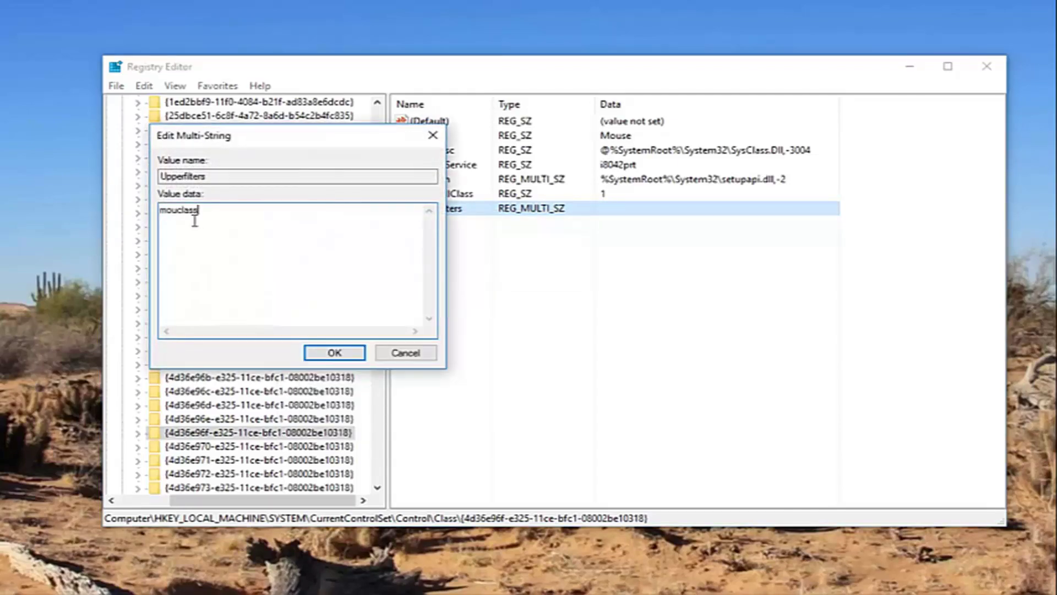
pyautogui.click(335, 353)
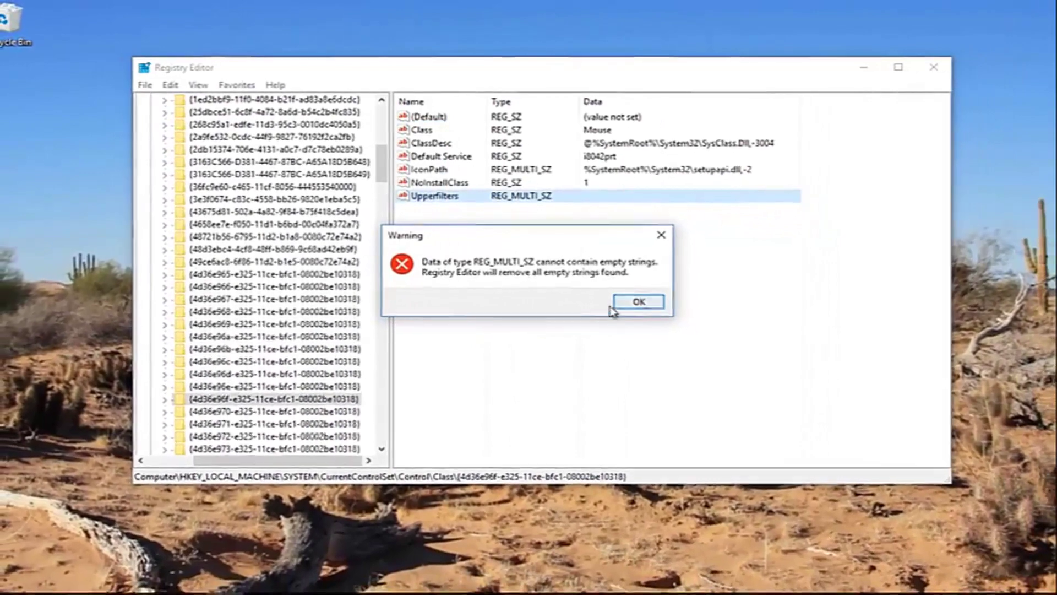
pyautogui.click(645, 307)
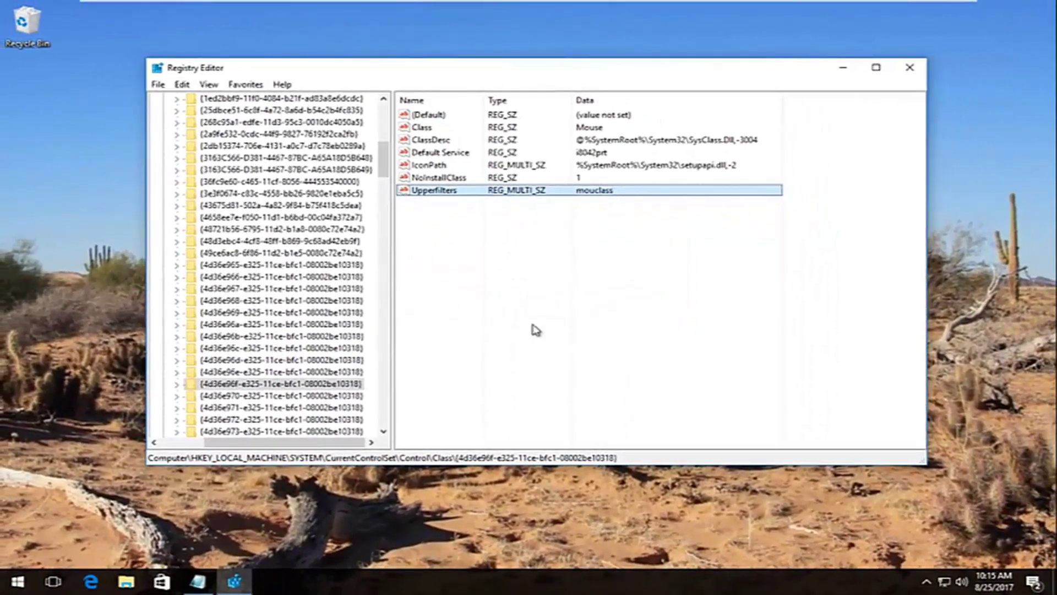
pyautogui.click(536, 330)
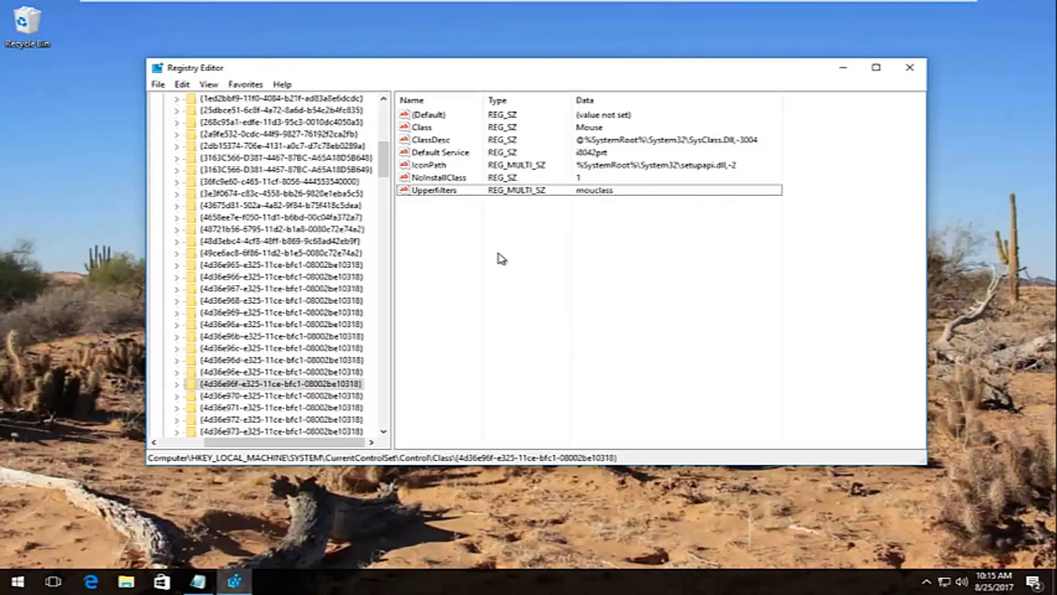
# - Close Registry Editor, leaving the desert wallpaper desktop with both filter fixes saved
pyautogui.click(911, 68)
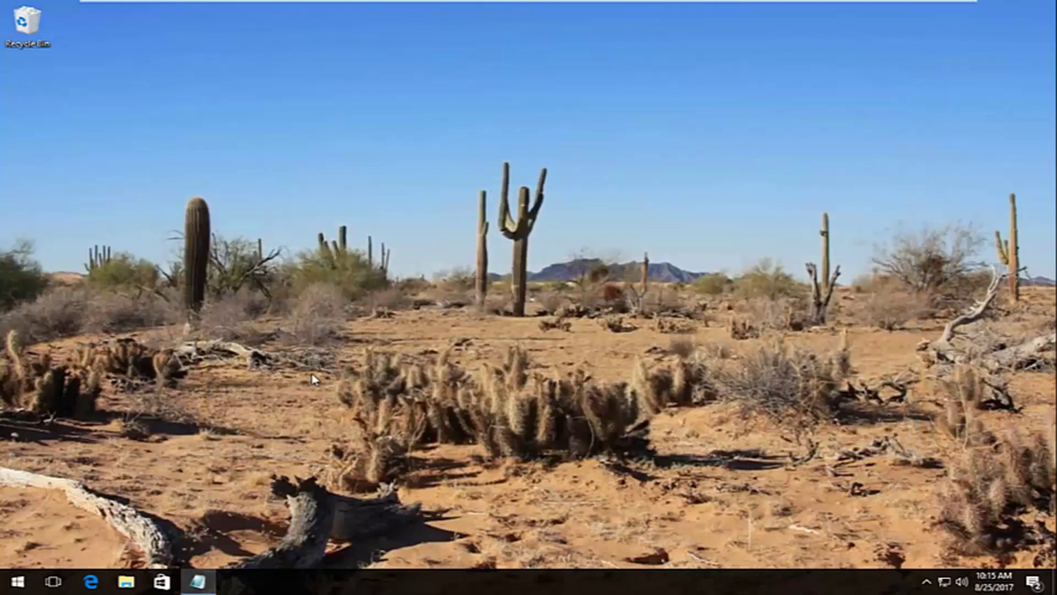